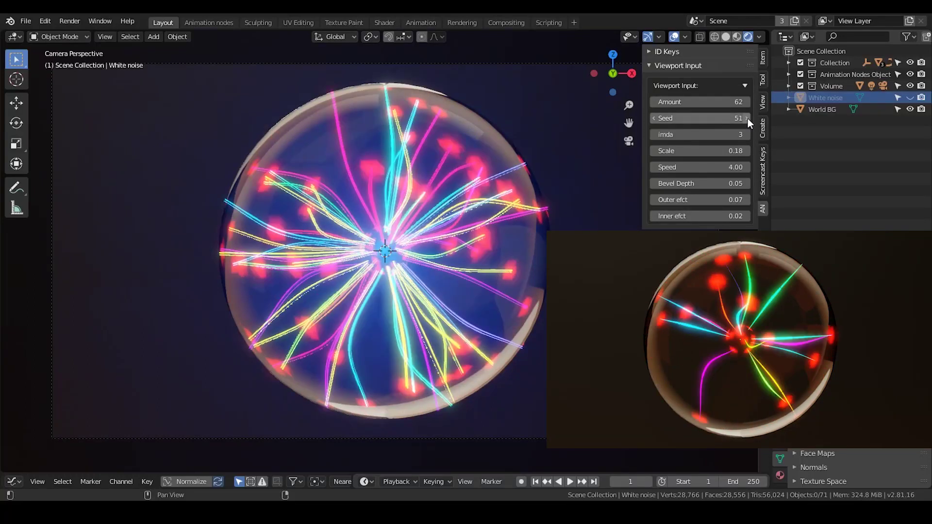
Step: Step the AN-tab Seed value up one at a time until it reads 60
left_click(746, 118)
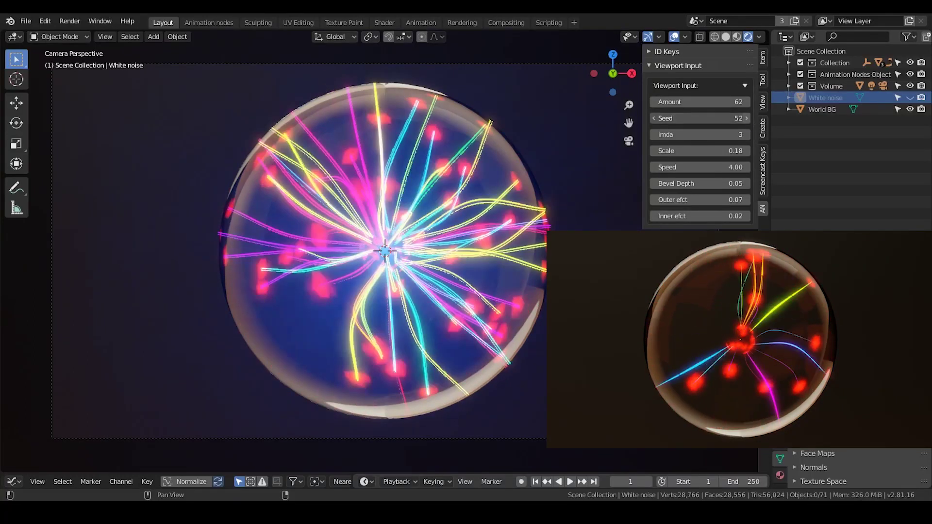
left_click(746, 118)
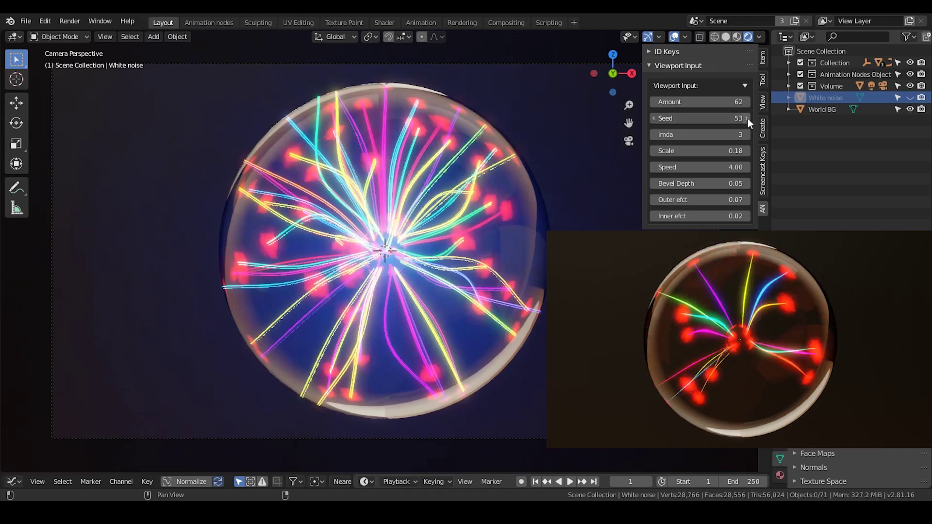
left_click(746, 119)
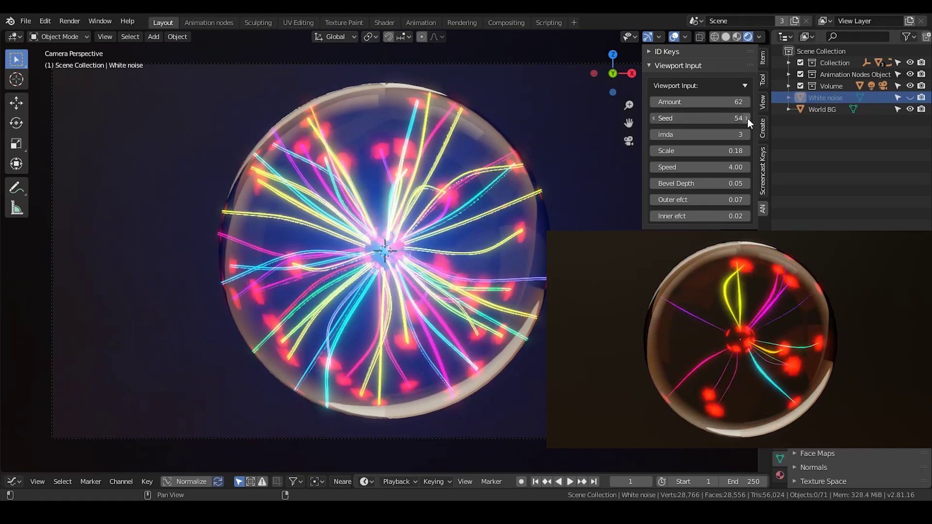
left_click(747, 118)
left_click(746, 119)
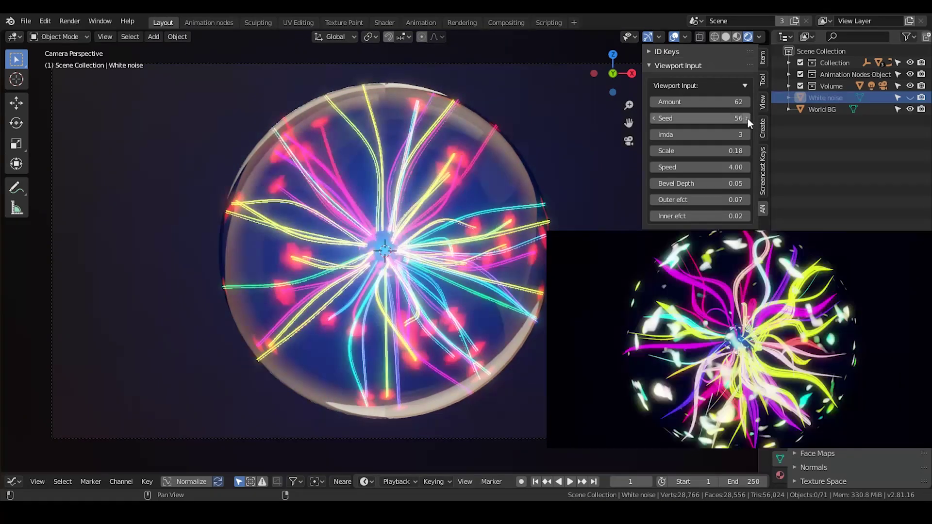
left_click(746, 118)
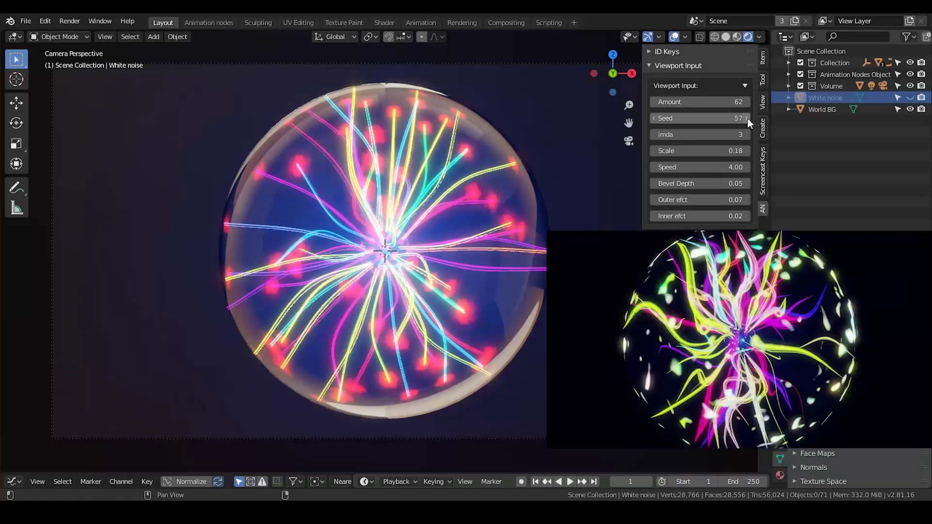
left_click(746, 119)
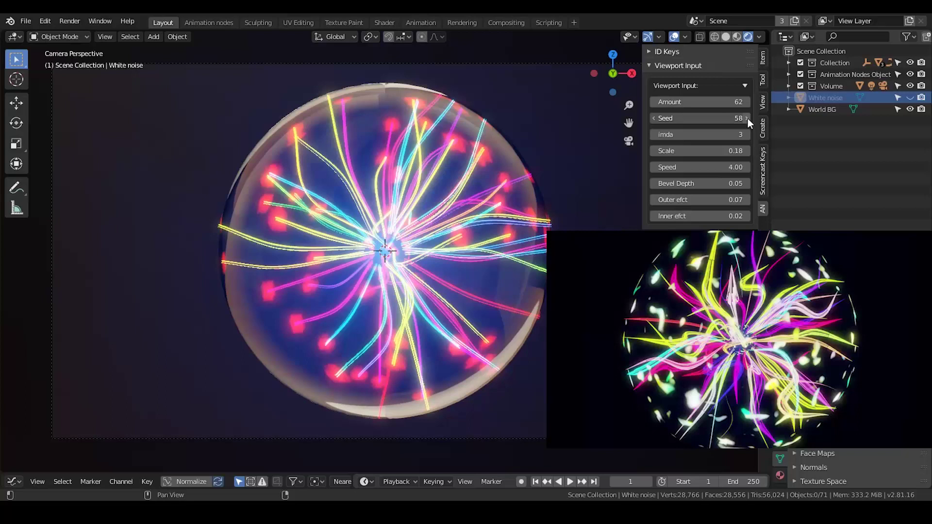
left_click(746, 118)
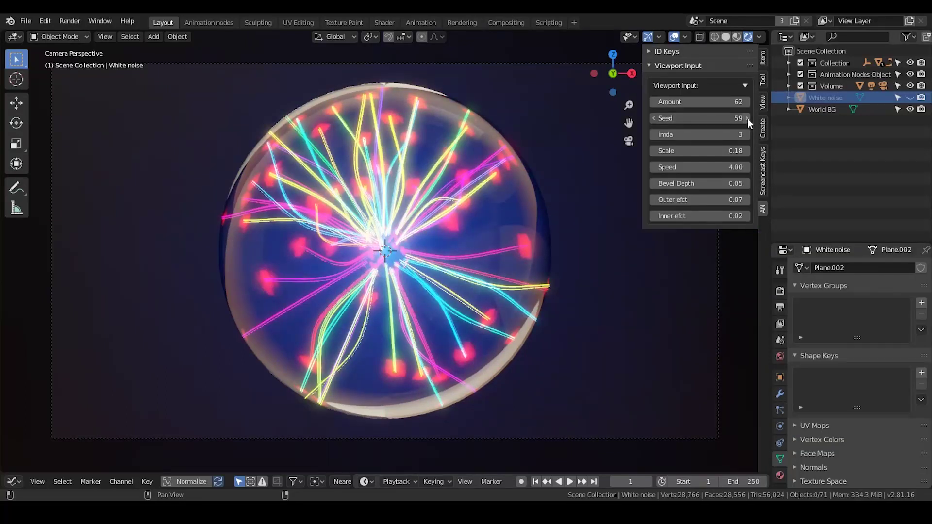
left_click(746, 118)
Step: Try strand Amounts of 30 and 65, then settle the Amount at 62
left_click(720, 102)
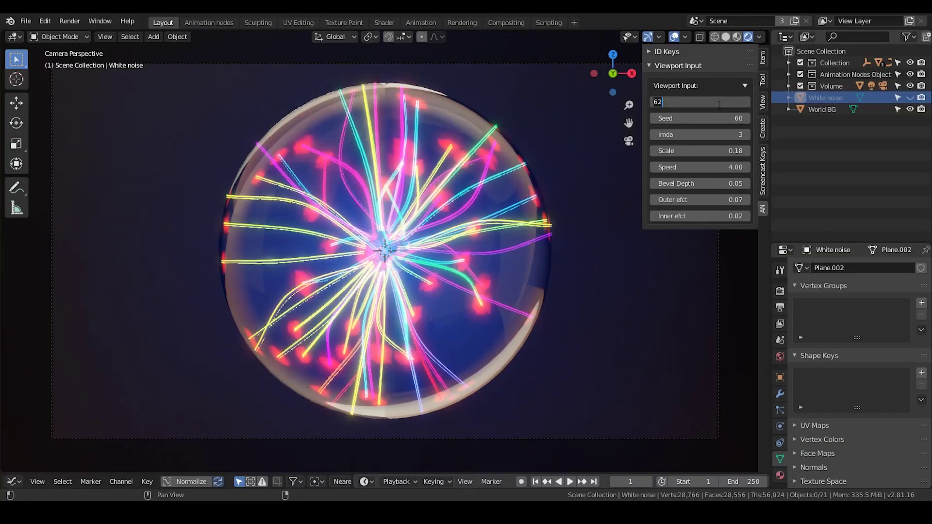
type("30")
key("Return")
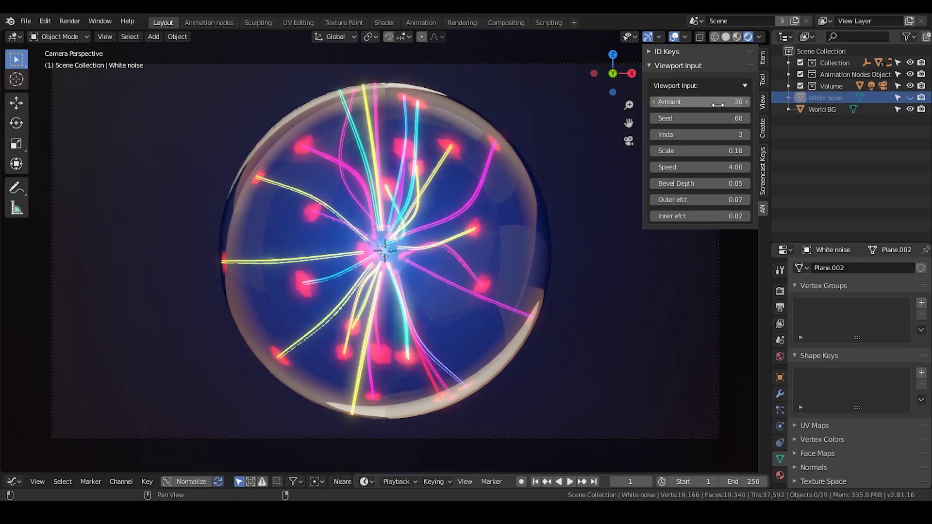
left_click(718, 105)
type("65")
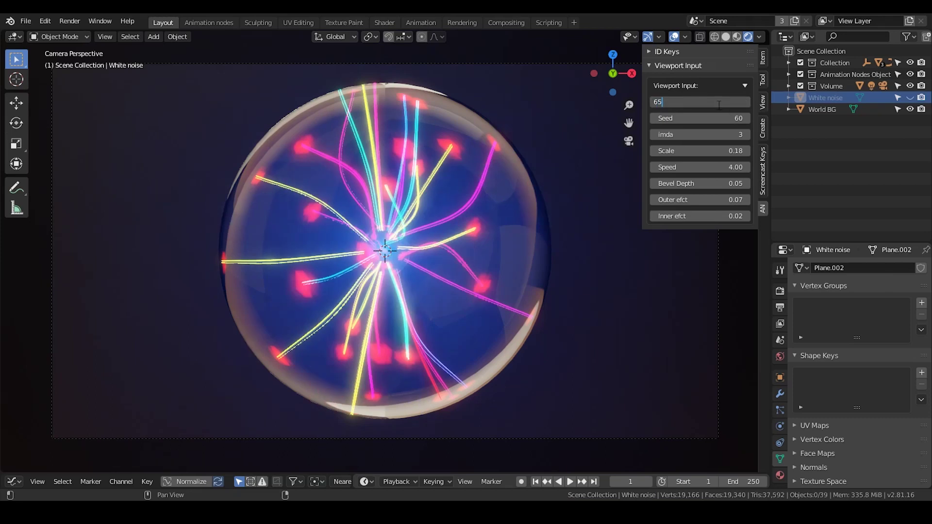
key("Return")
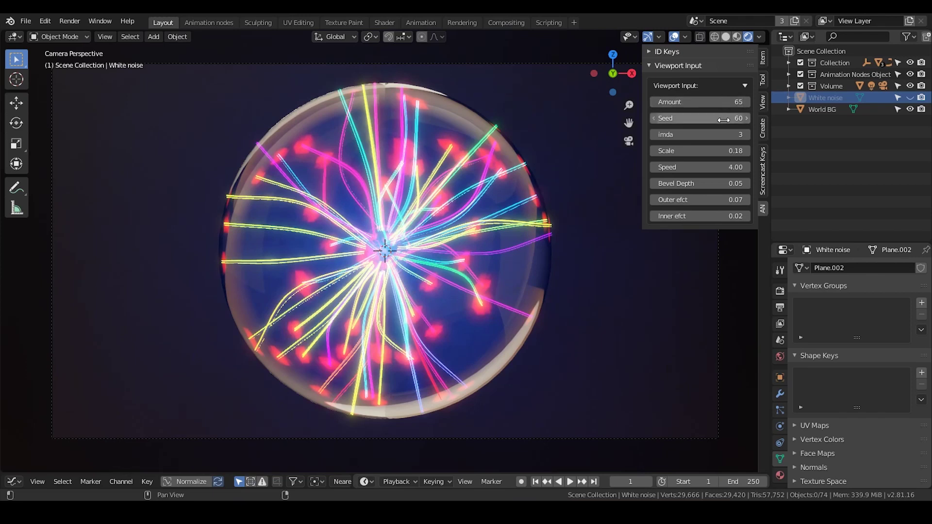
left_click(717, 103)
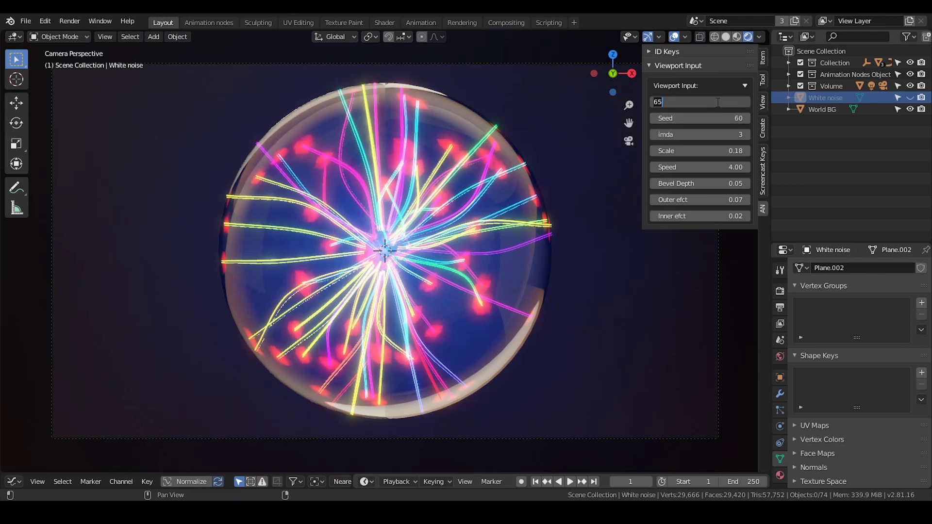
type("62")
key("Return")
Step: Set the Seed to 45
left_click(716, 118)
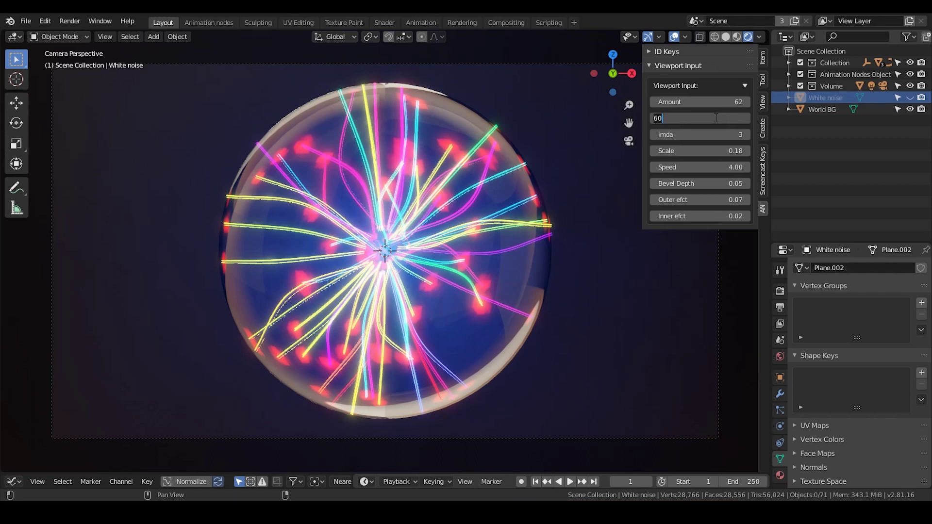
type("45")
key("Return")
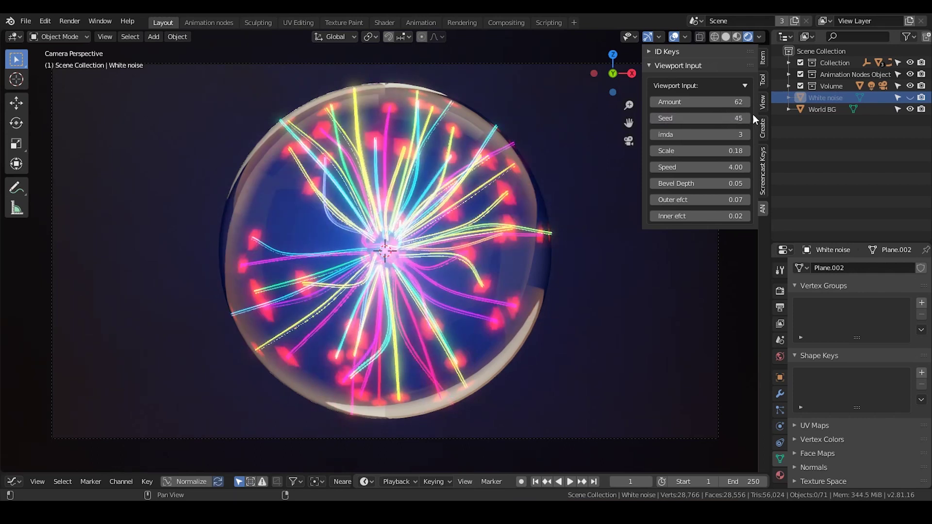
Step: Exclude the Volume collection and hide the Sphere and Sphere ref objects in the Outliner
left_click(800, 86)
left_click(790, 63)
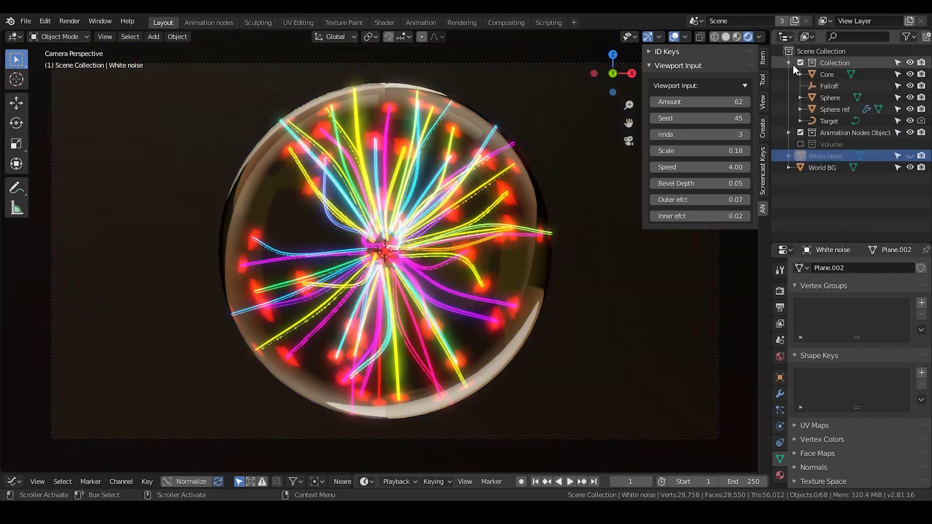
left_click(910, 98)
left_click(910, 110)
Step: Select several individual neon strands in the viewport to inspect them
left_click(424, 141)
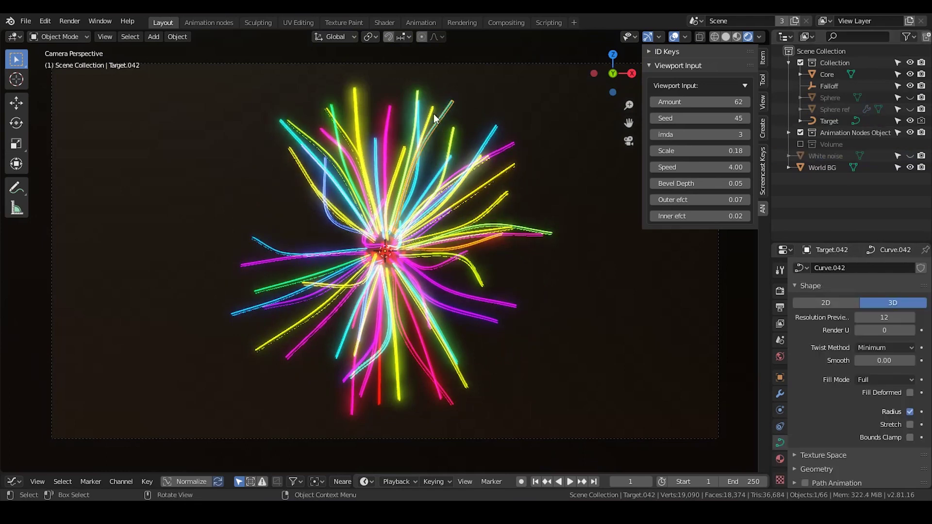
scroll(429, 236, "up", 3)
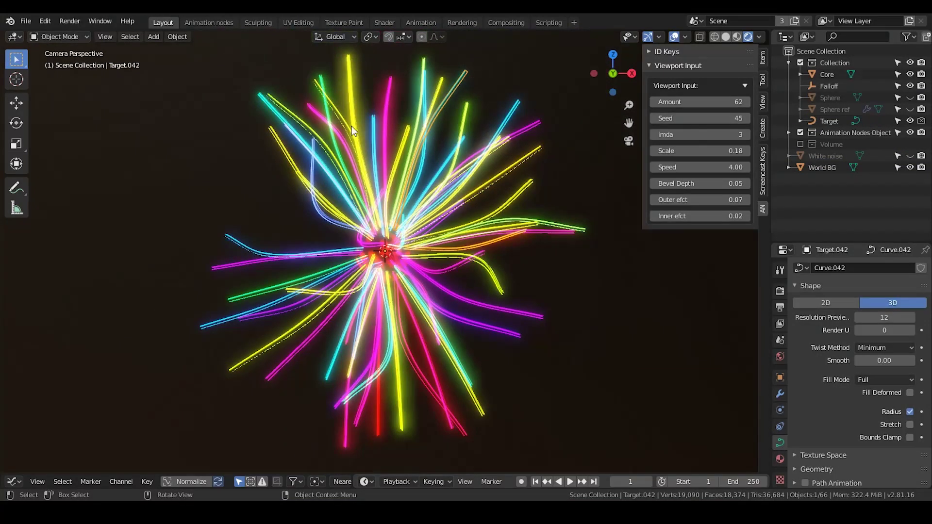
left_click(374, 120)
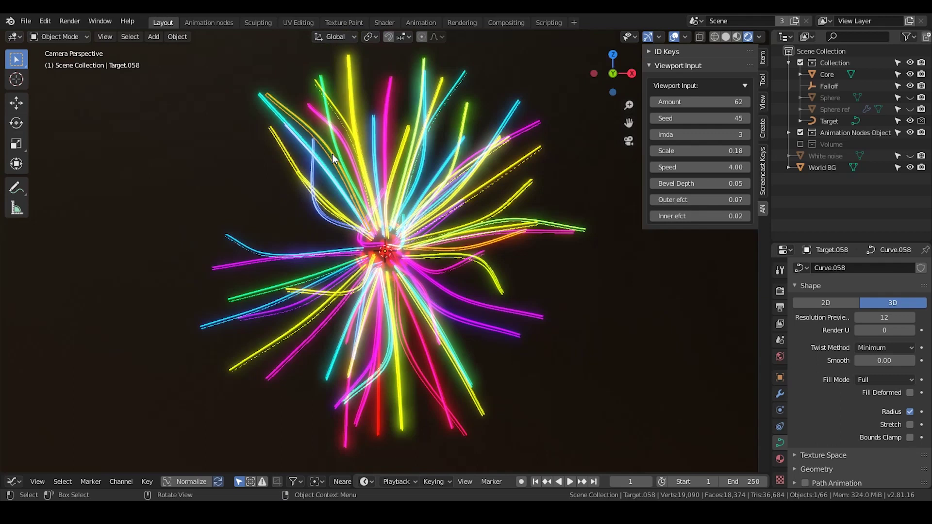
left_click(320, 197)
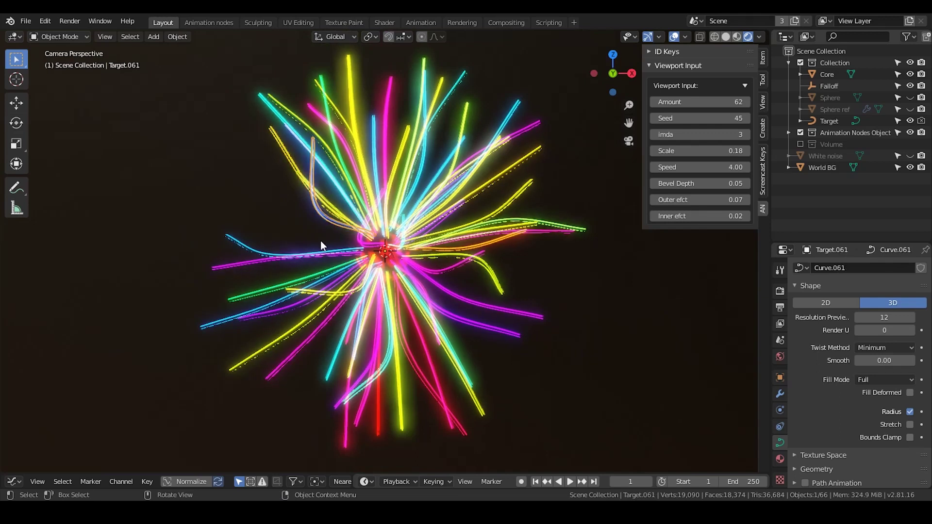
left_click(309, 252)
left_click(329, 281)
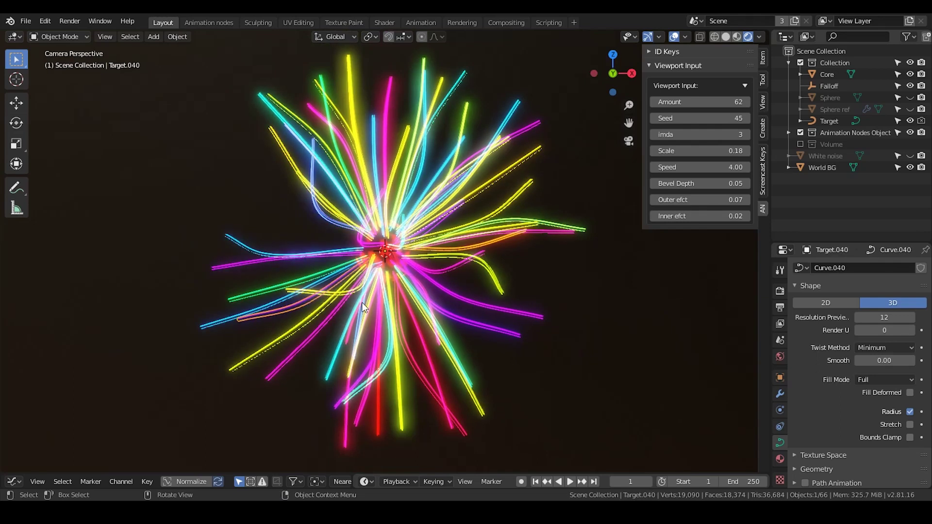
left_click(409, 296)
left_click(431, 234)
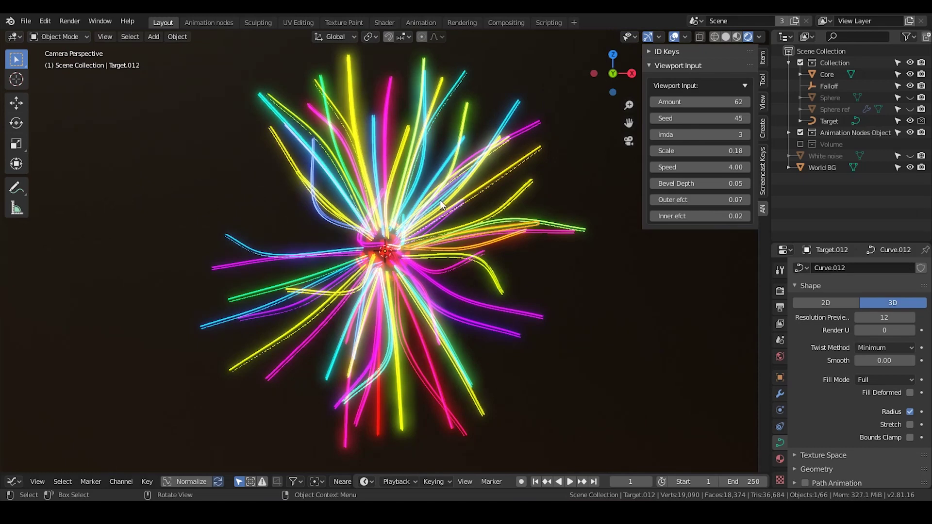
left_click(412, 168)
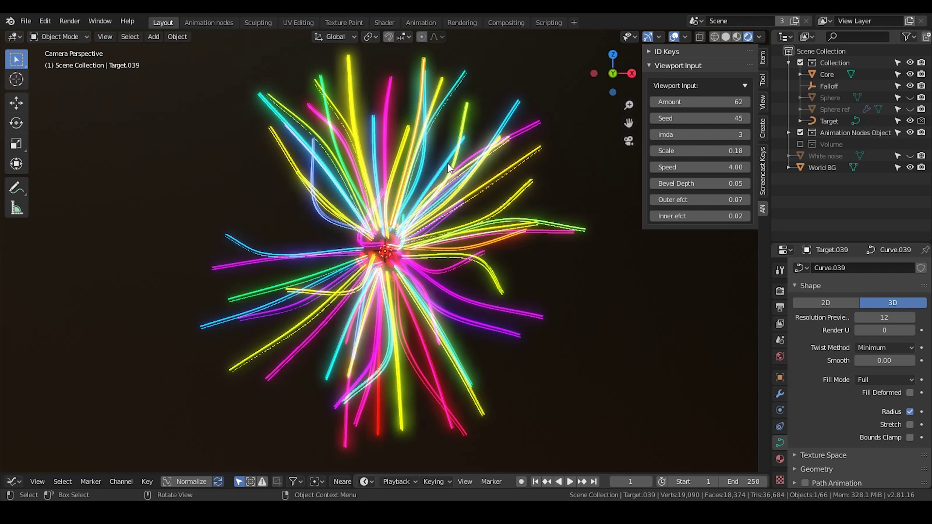
Step: Switch to the shader workspace with rendered shading and pan to the plasma's color nodes
left_click(386, 21)
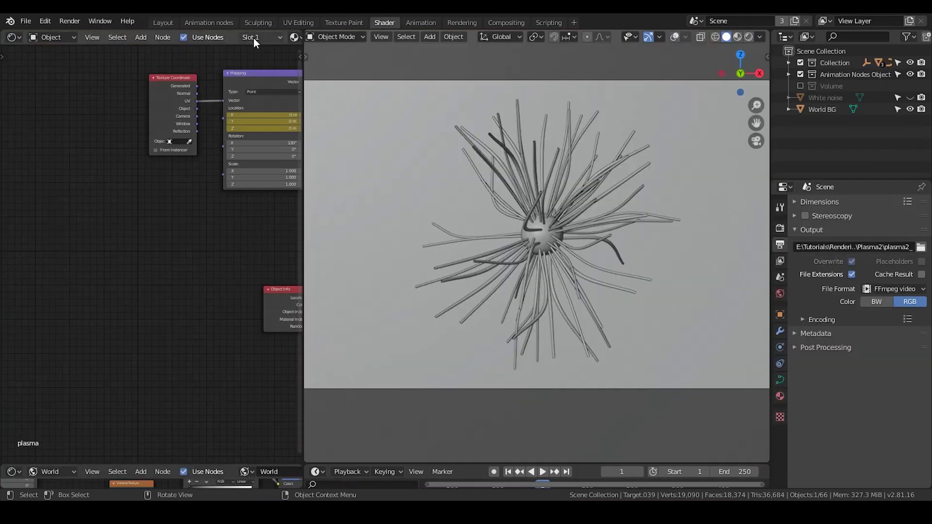
left_click(749, 36)
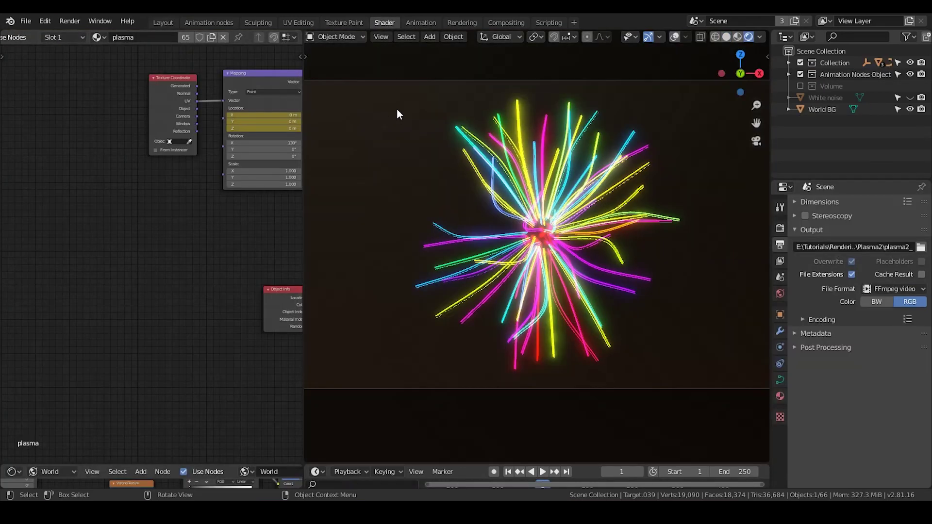
middle_click_drag(262, 252, 17, 165)
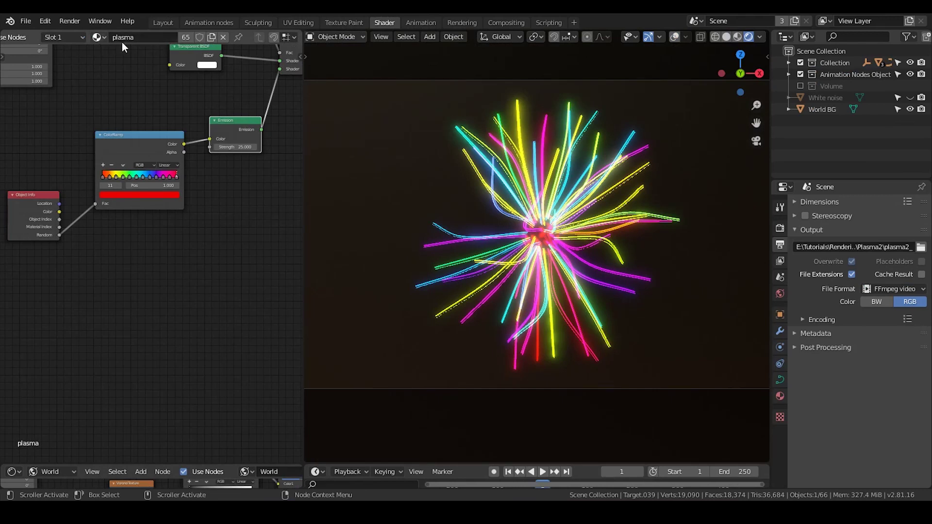
Step: Widen the node editor and arrange the Object Info and ColorRamp nodes side by side
left_click_drag(138, 148, 138, 157)
scroll(152, 238, "up", 4)
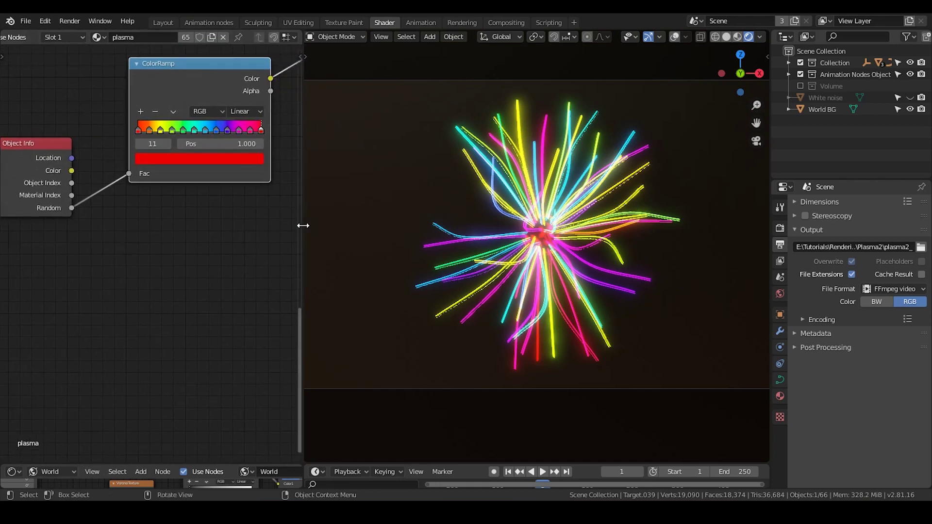
left_click_drag(303, 225, 441, 225)
left_click_drag(114, 158, 114, 132)
scroll(212, 200, "up", 1)
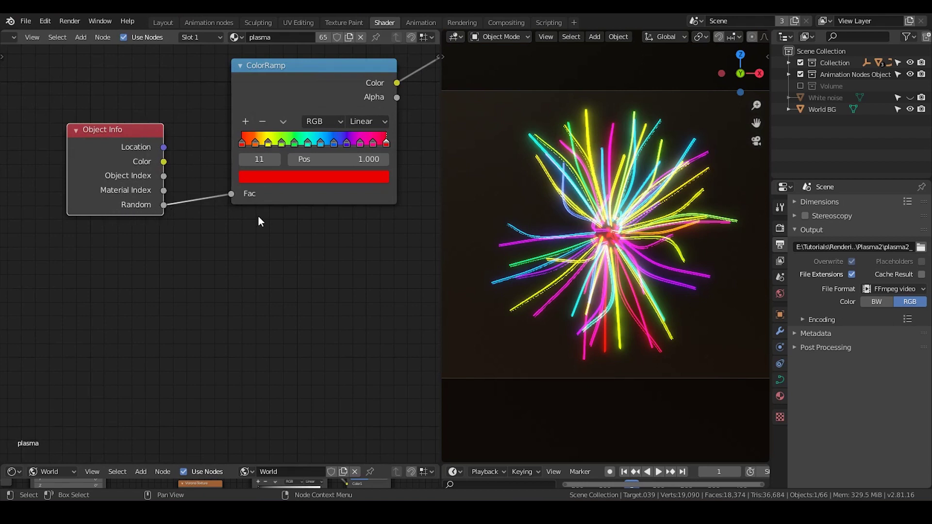
middle_click_drag(259, 218, 147, 196)
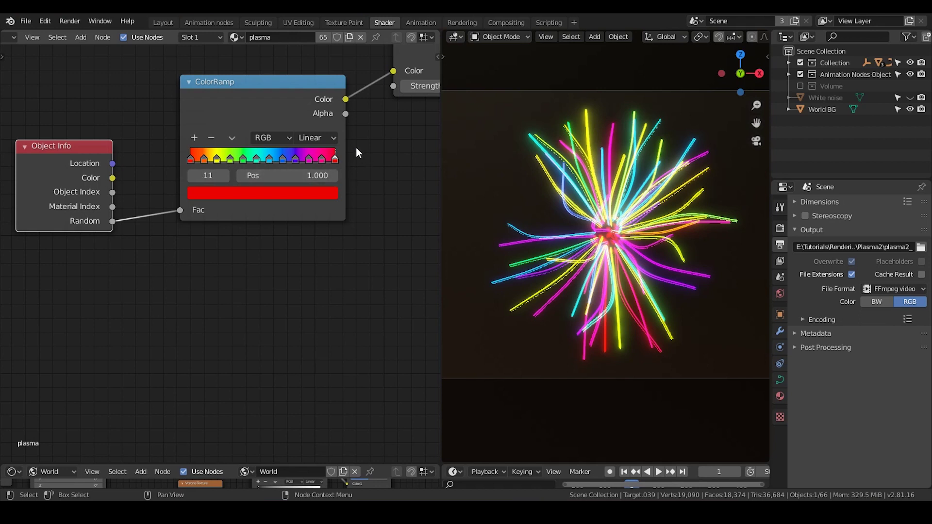
scroll(369, 117, "right", 5)
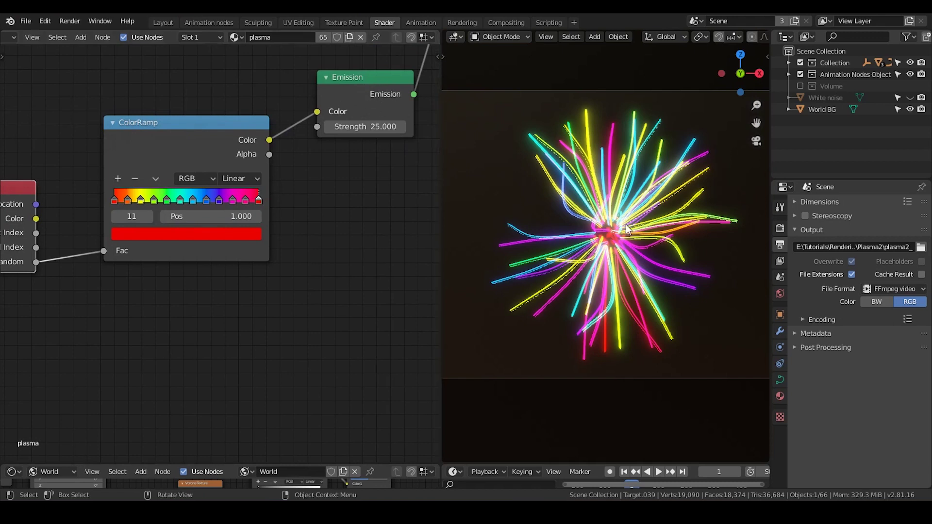
middle_click_drag(266, 275, 365, 226)
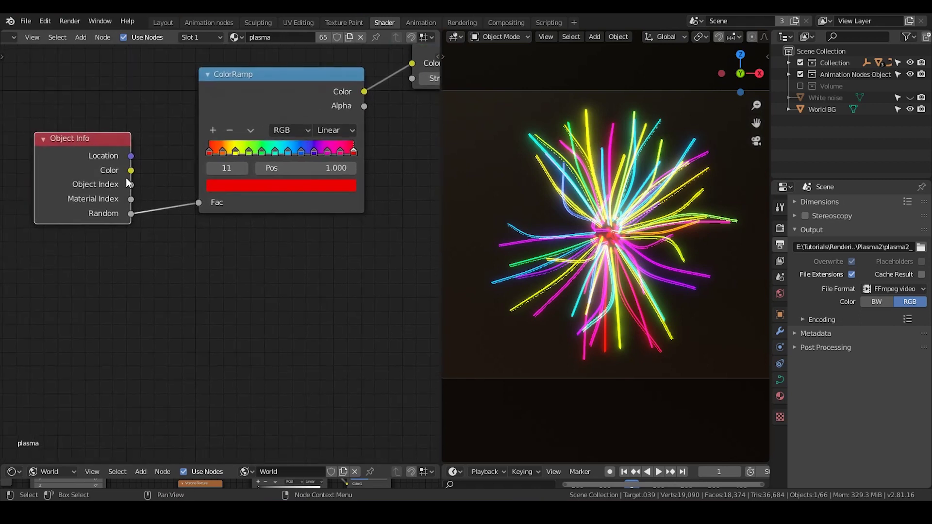
left_click_drag(86, 149, 16, 168)
scroll(185, 187, "left", 5)
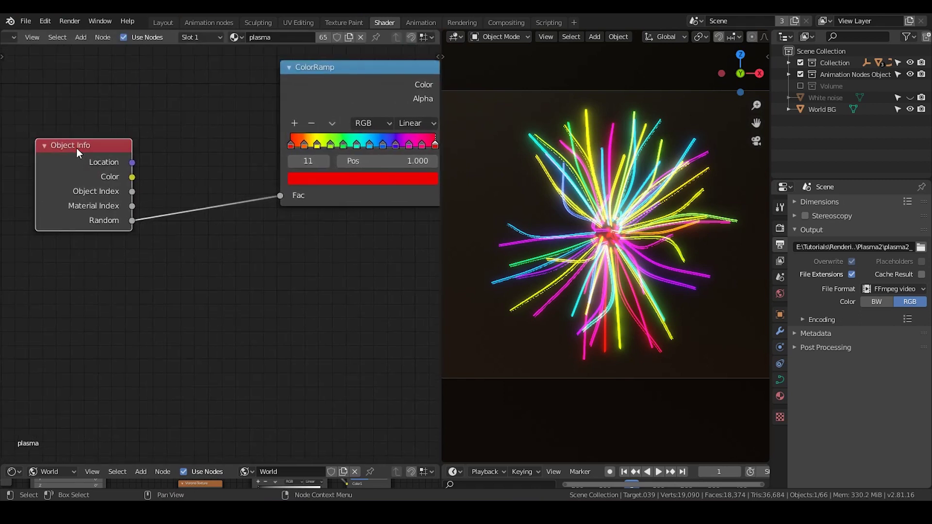
left_click_drag(77, 147, 51, 129)
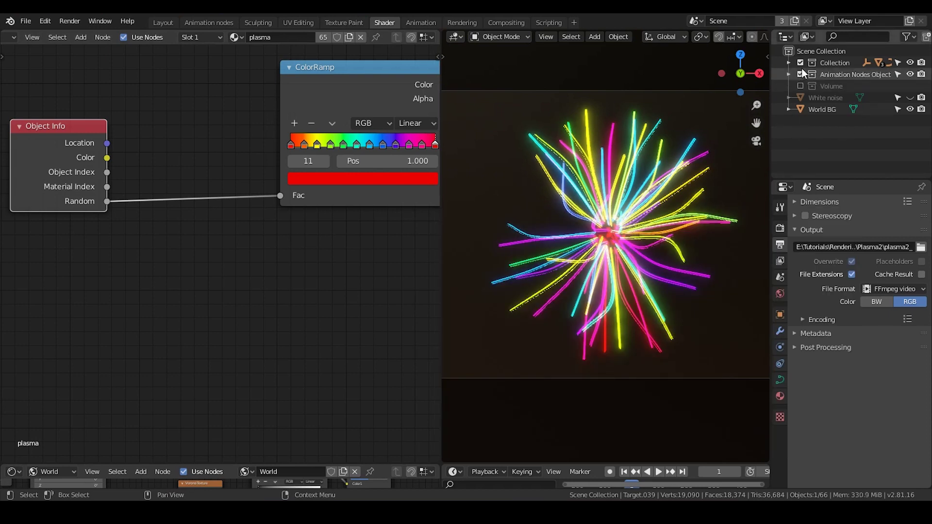
Step: Hide the Collection and plasma object, then show and select the White noise plane
left_click(910, 62)
left_click(911, 75)
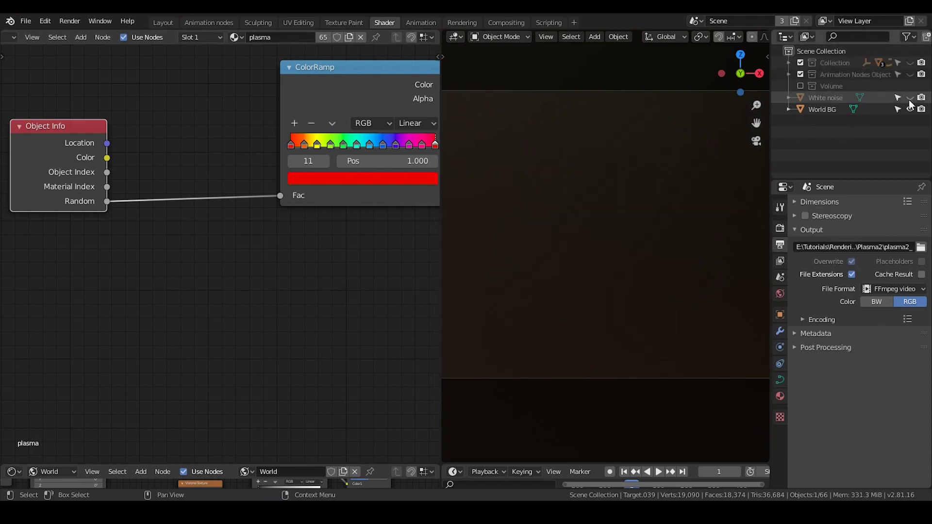
left_click(910, 97)
left_click(616, 185)
Step: Reposition the White Noise Texture node and drag its Vector X value toward 4.300
scroll(615, 185, "down", 1)
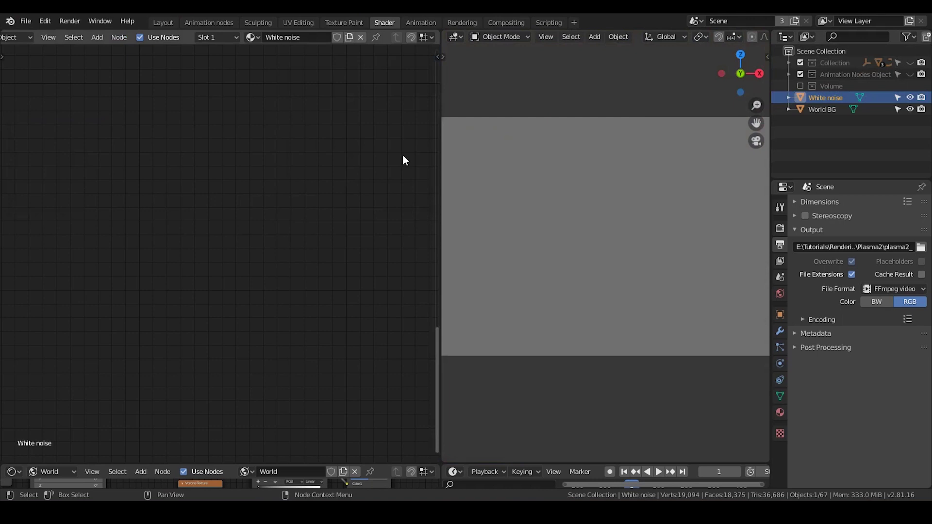
middle_click_drag(267, 123, 345, 235)
scroll(346, 235, "up", 3)
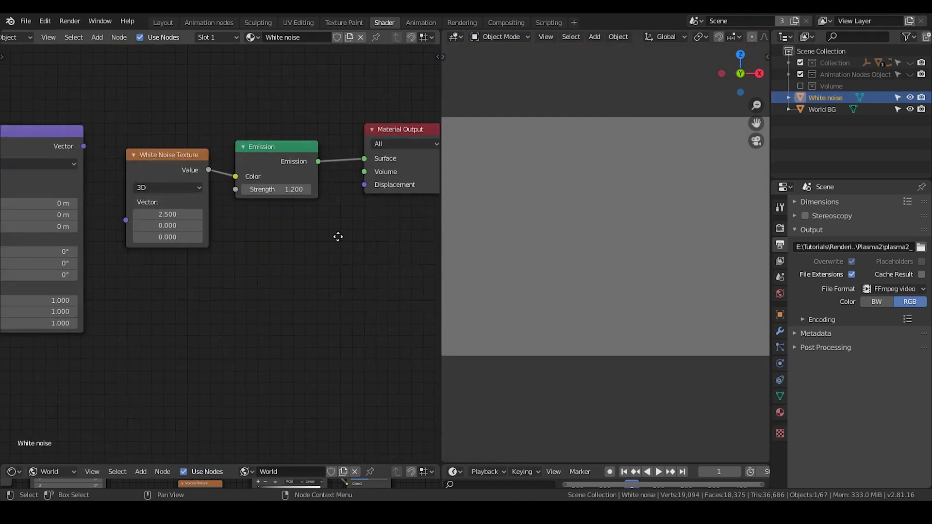
left_click_drag(80, 145, 77, 153)
middle_click_drag(126, 267, 175, 260)
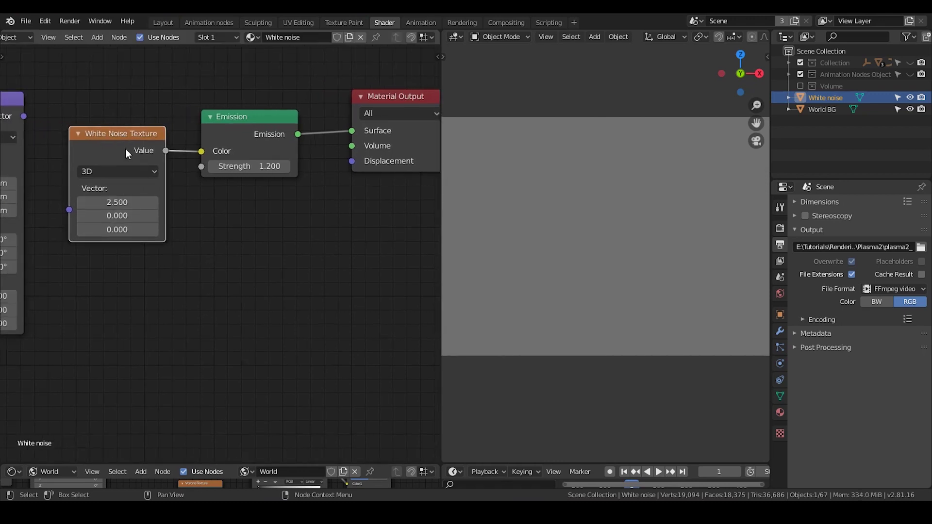
left_click_drag(130, 150, 131, 153)
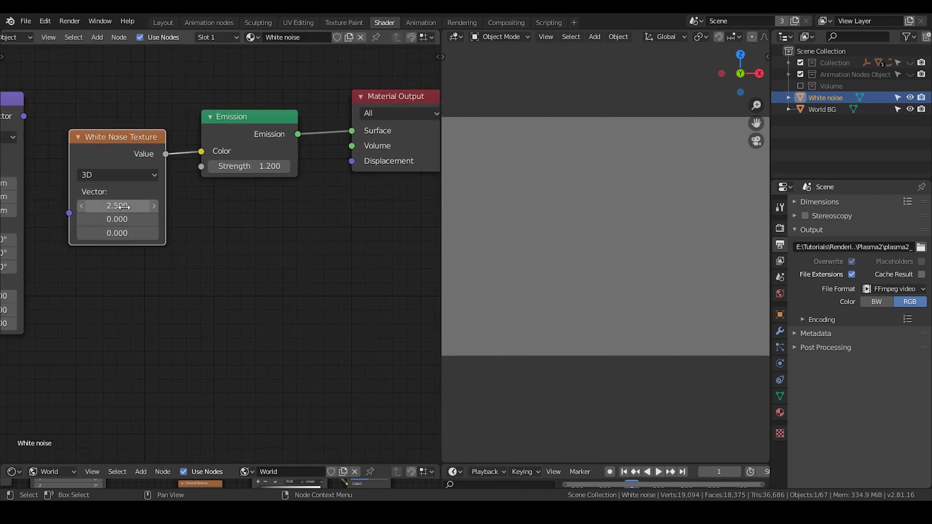
mouse_move(120, 206)
left_mouse_down()
mouse_move(90, 206)
mouse_move(110, 206)
left_mouse_up()
Step: Settle the noise Vector X and link Mapping's Vector output into the White Noise Texture
middle_click_drag(110, 206, 282, 238)
scroll(282, 237, "down", 2)
left_click_drag(217, 109, 252, 185)
middle_click_drag(342, 228, 268, 220)
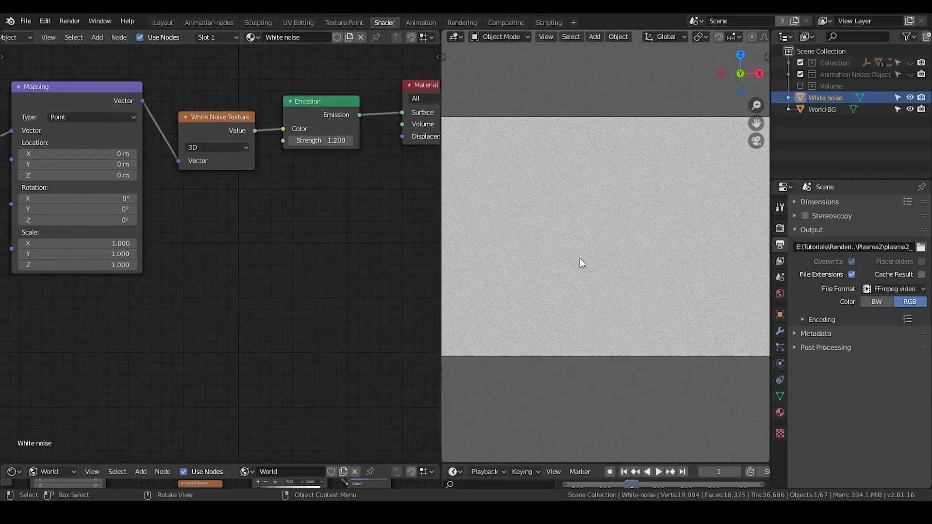
scroll(579, 259, "up", 3)
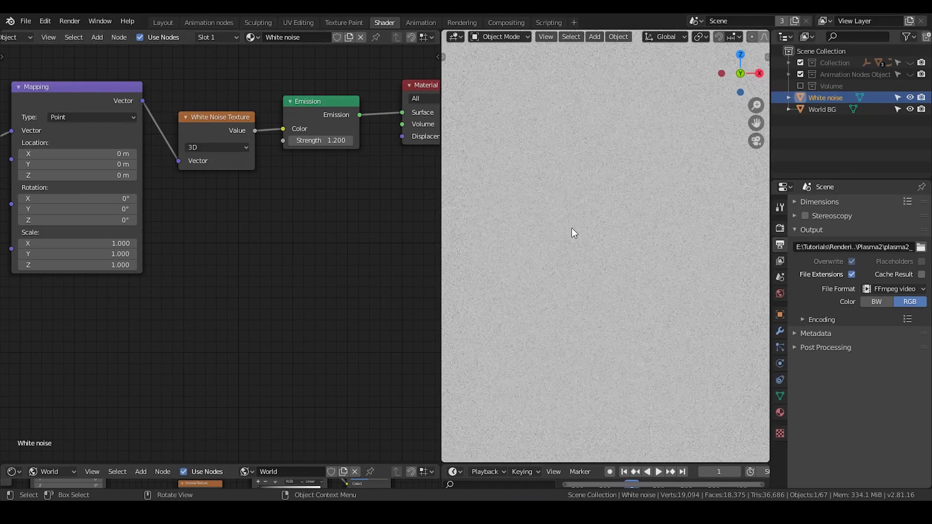
Step: View the noise plane through the camera and fit the camera frame to the viewport
key("KP_0")
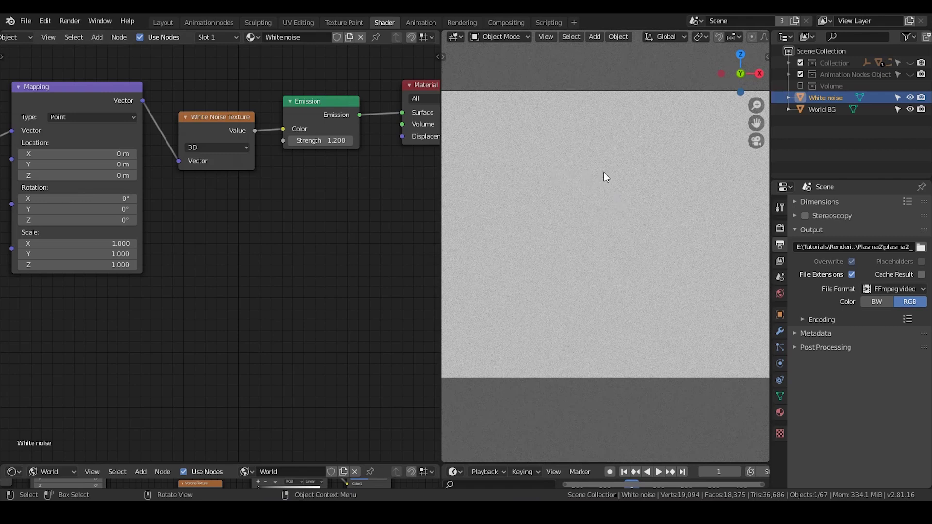
key("Home")
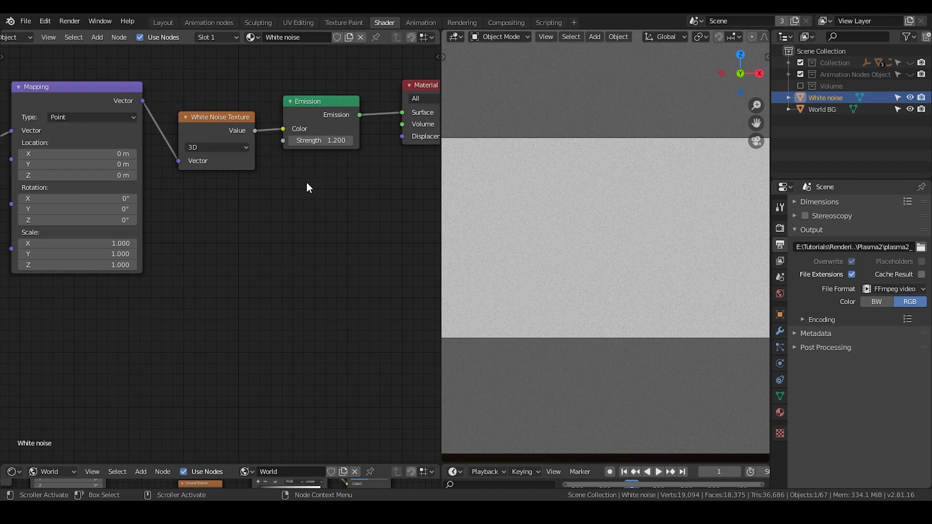
scroll(561, 248, "down", 1)
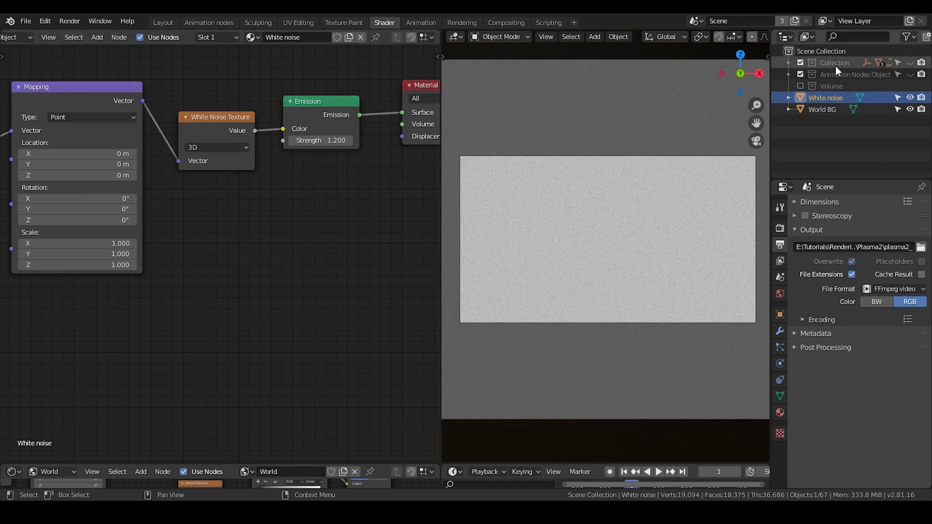
Step: Hide White noise, show and select the plasma, and frame its Object Info and ColorRamp nodes
left_click(910, 98)
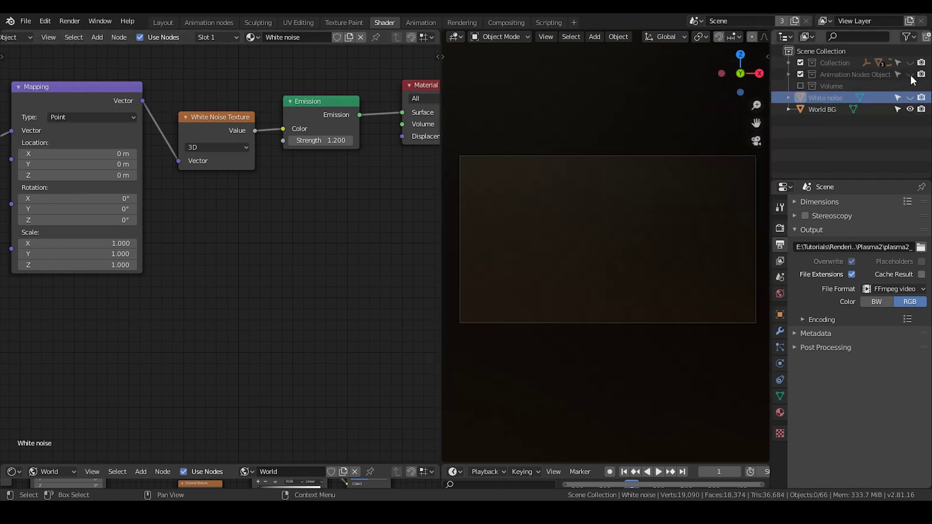
left_click(910, 74)
left_click(607, 238)
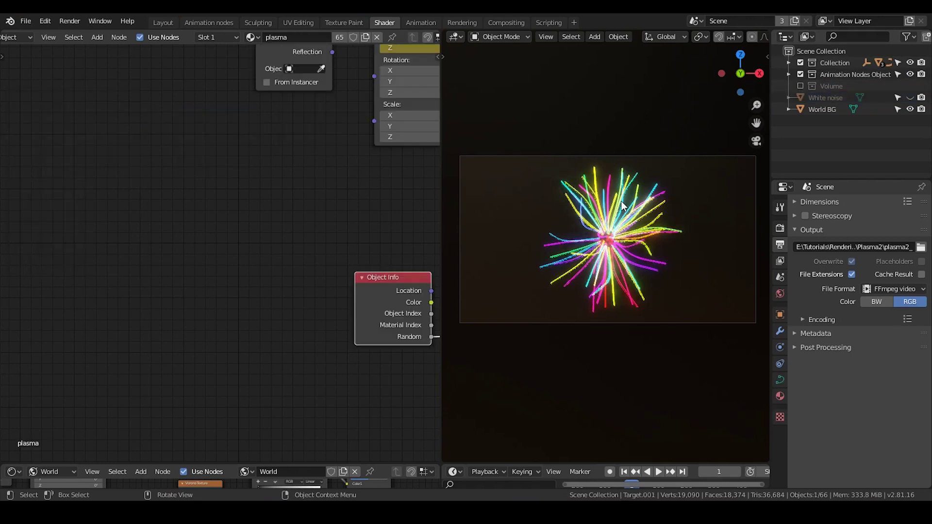
key("Home")
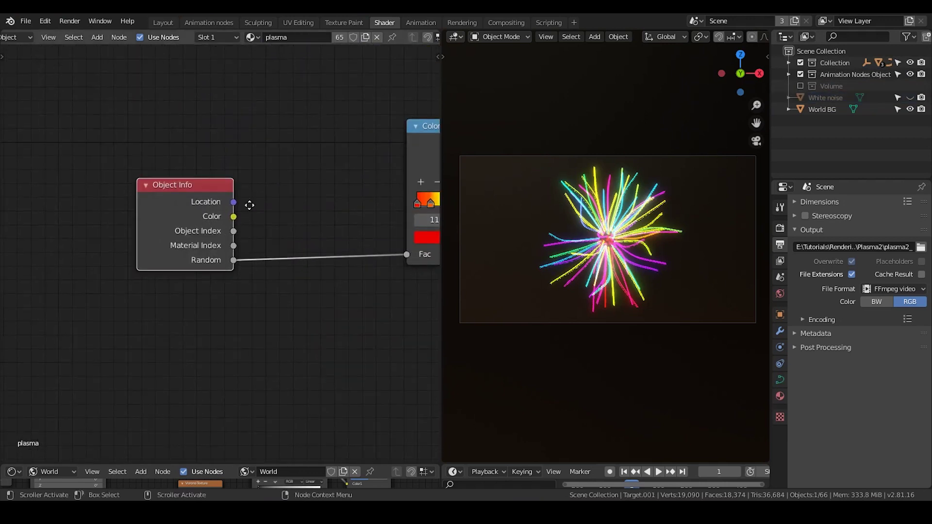
middle_click_drag(250, 204, 249, 199)
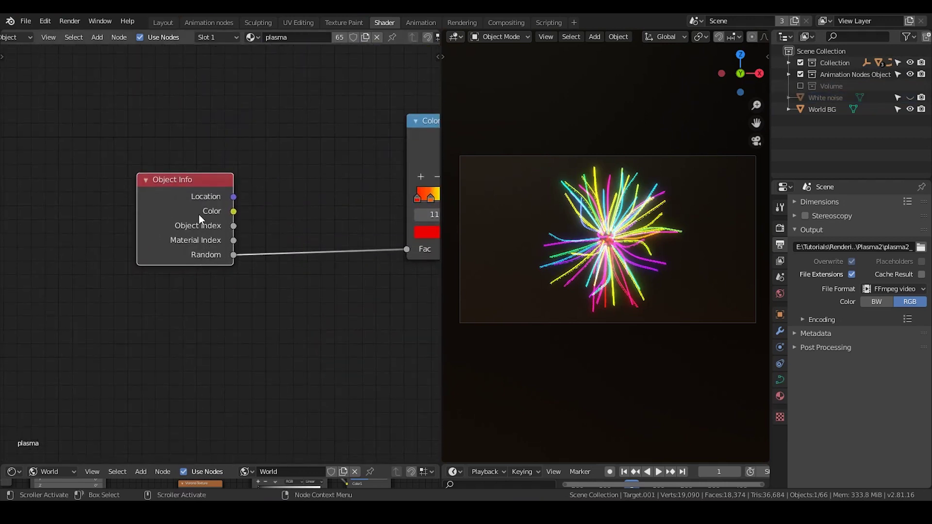
left_click_drag(199, 214, 98, 214)
middle_click_drag(265, 199, 260, 155)
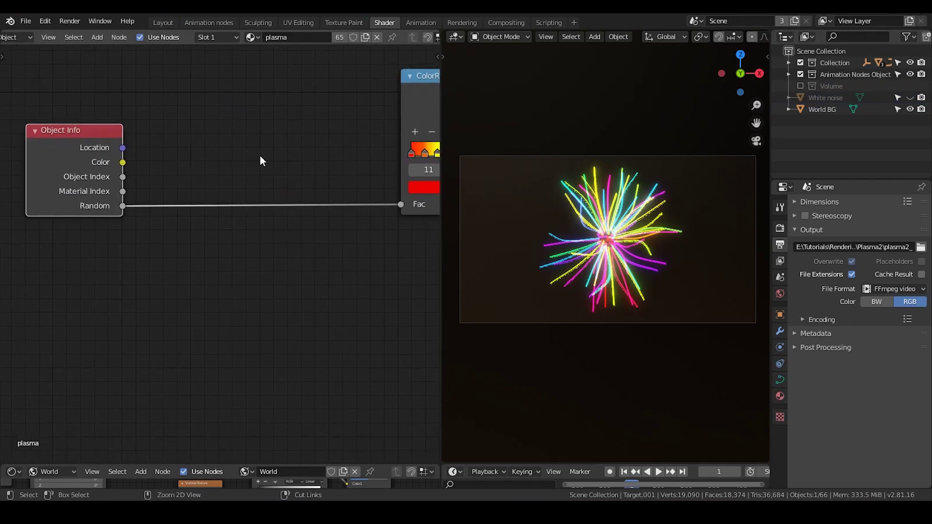
Step: Insert a Combine XYZ node onto the Object Info Random link
key("shift+a")
left_click(260, 155)
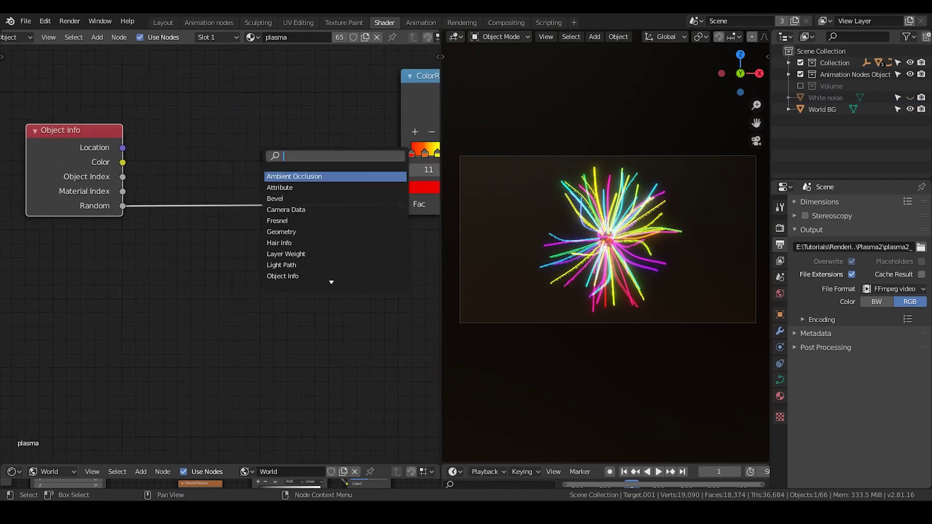
type("combi")
key("Down")
key("Down")
key("Return")
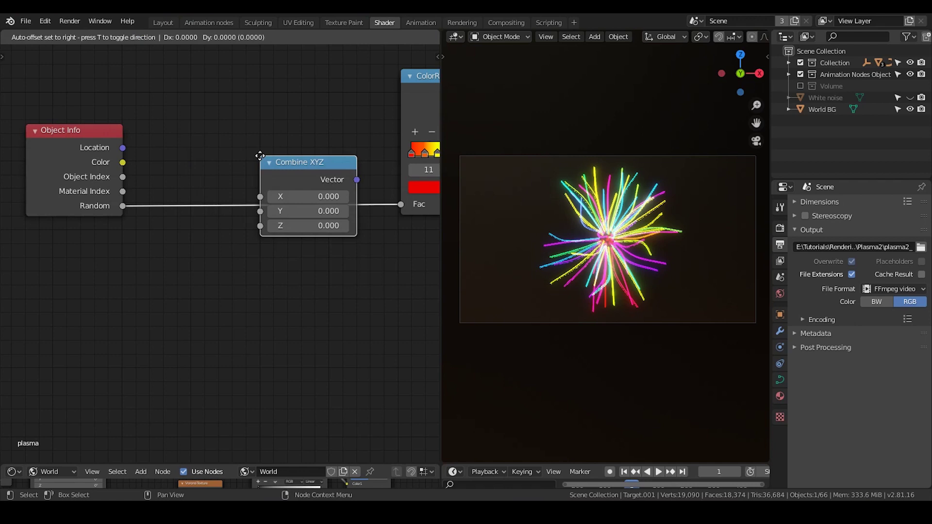
left_click(177, 162)
Step: Insert a White Noise Texture node after Combine XYZ, before the ColorRamp
key("shift+a")
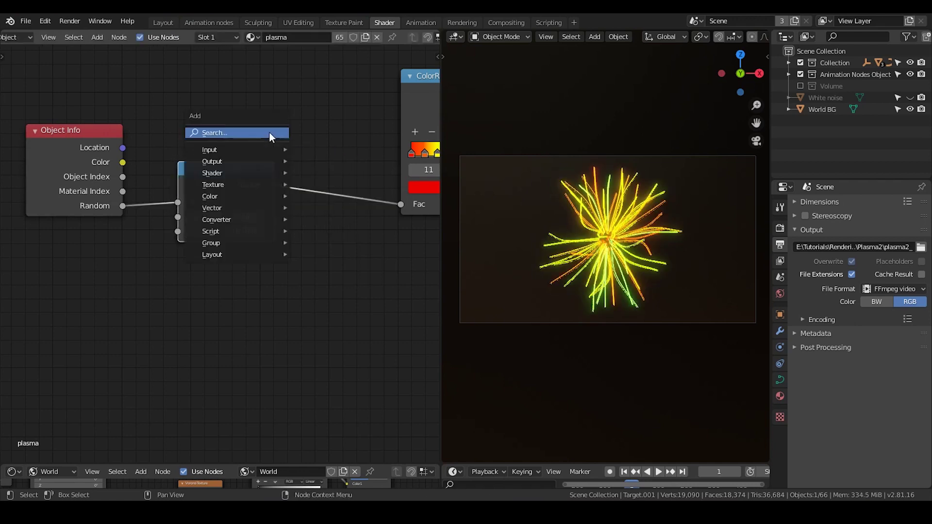
left_click(270, 132)
type("white noise")
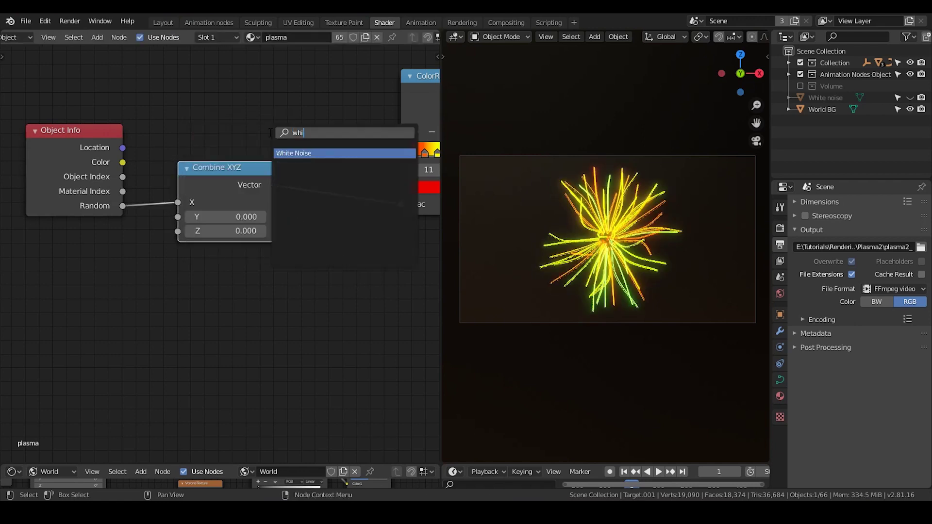
key("Return")
left_click(320, 186)
scroll(249, 247, "down", 5)
scroll(249, 247, "up", 6)
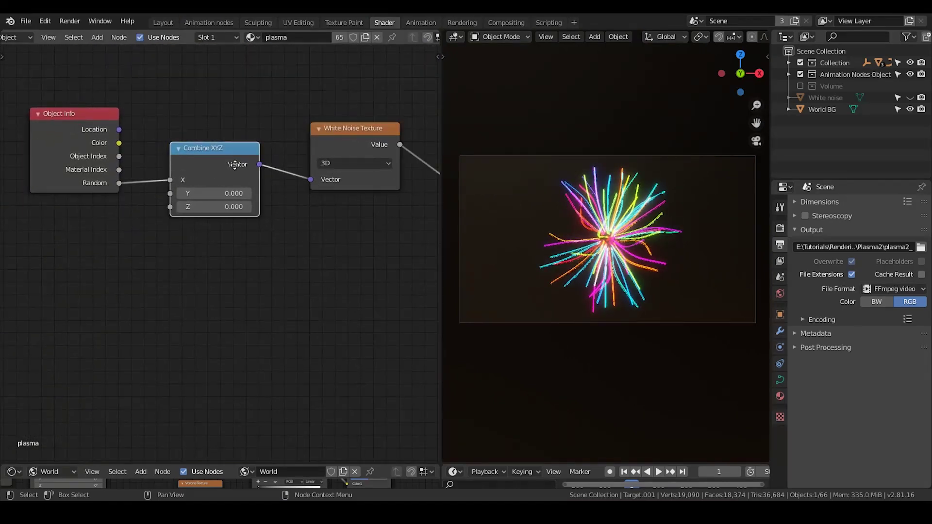
Step: Enter 0.7 for Combine XYZ Y, then raise it through 1.2, 3.2 and 4.3 to 4.400
left_click_drag(235, 167, 229, 167)
left_click(209, 194)
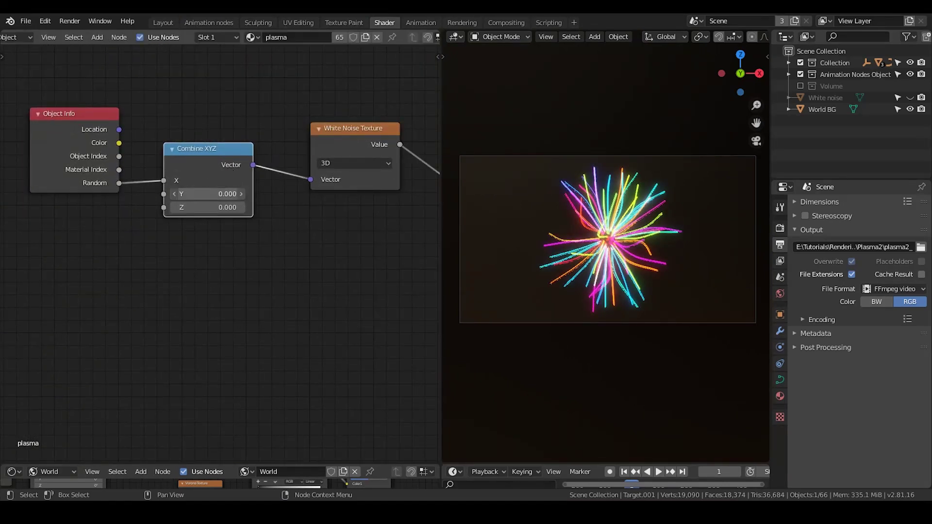
type("0.7")
key("Return")
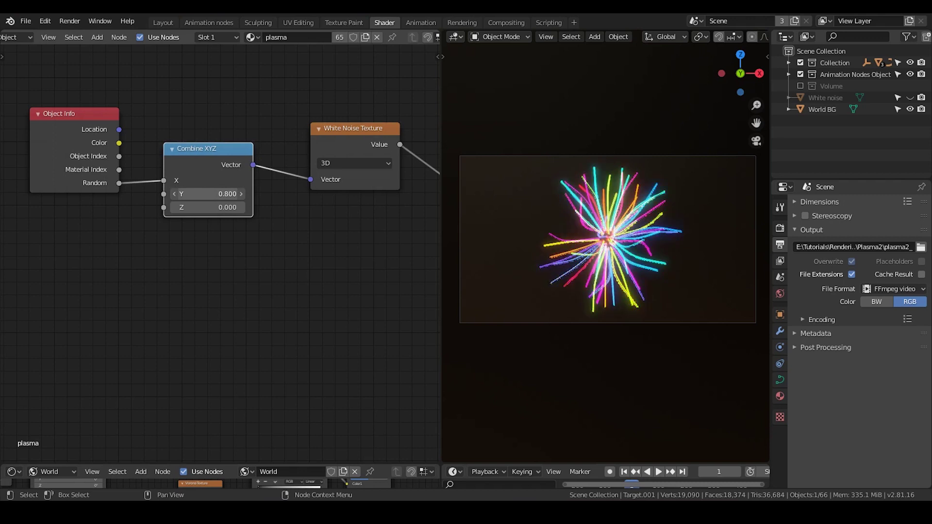
left_click_drag(210, 194, 226, 184)
scroll(221, 235, "up", 1)
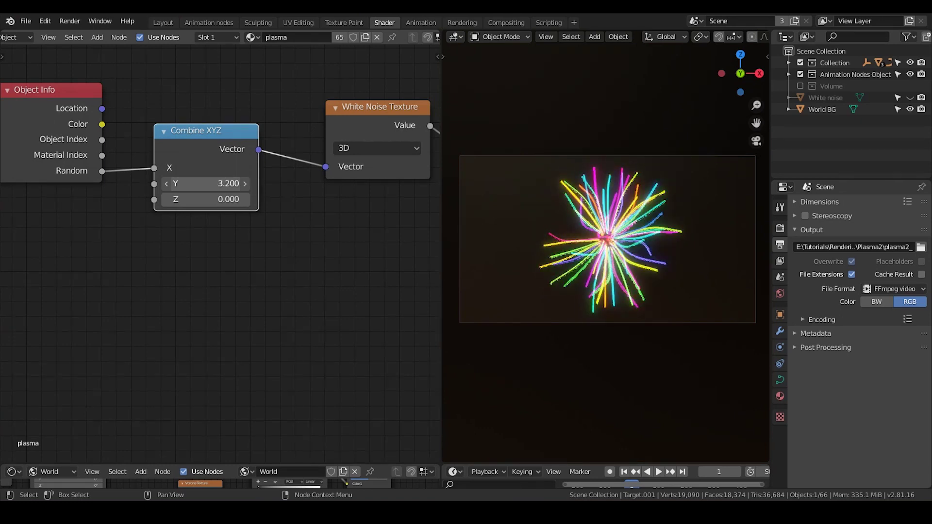
scroll(350, 243, "down", 1)
middle_click_drag(349, 243, 329, 236)
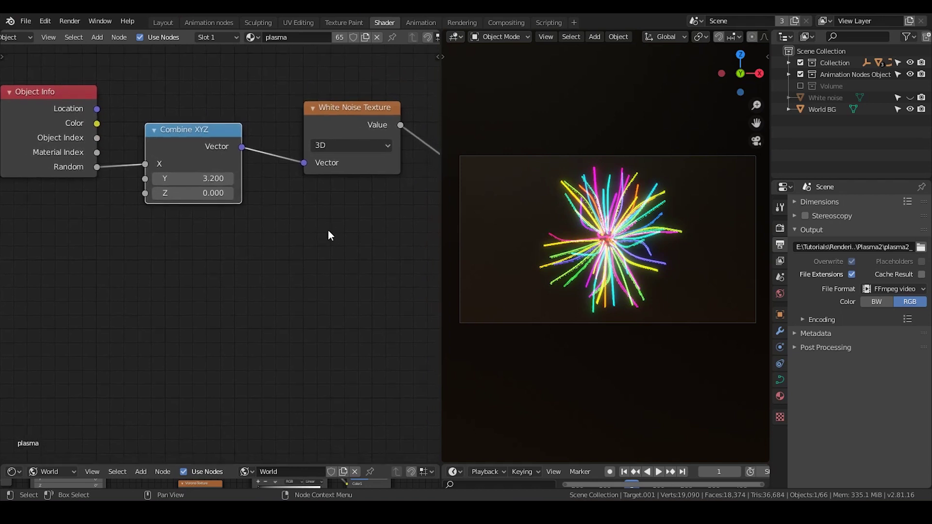
left_click_drag(193, 181, 201, 181)
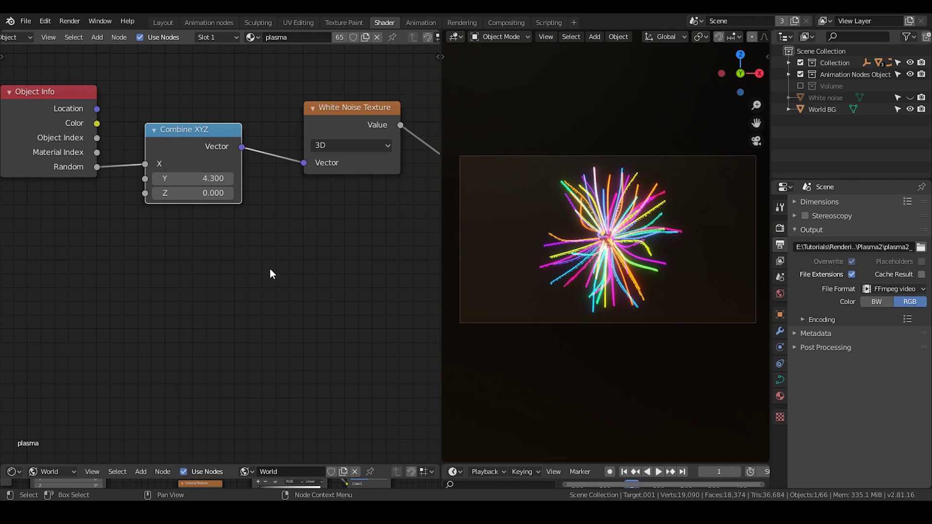
scroll(249, 240, "down", 1)
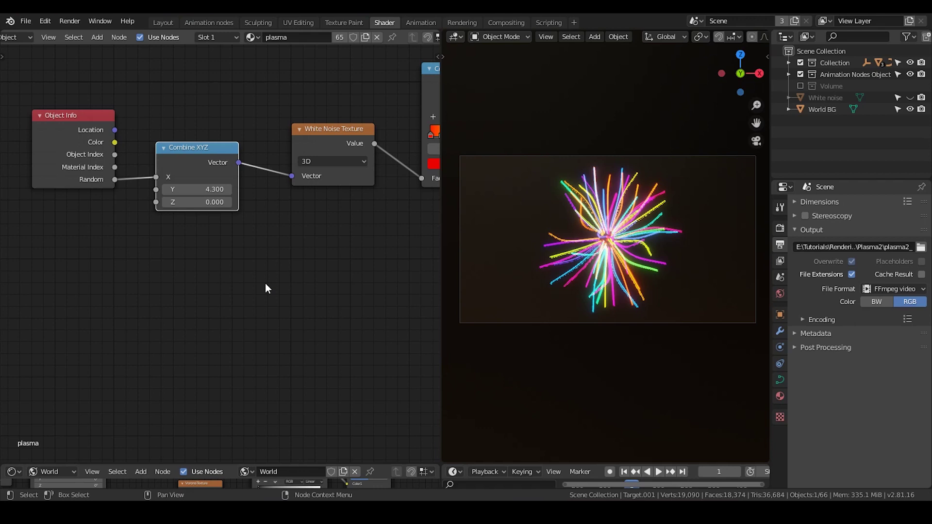
left_click(228, 189)
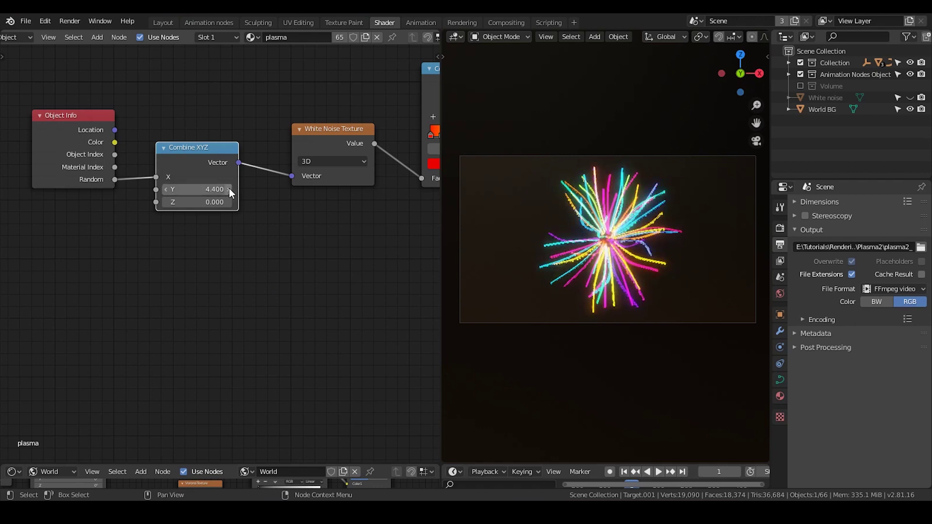
scroll(670, 252, "up", 5)
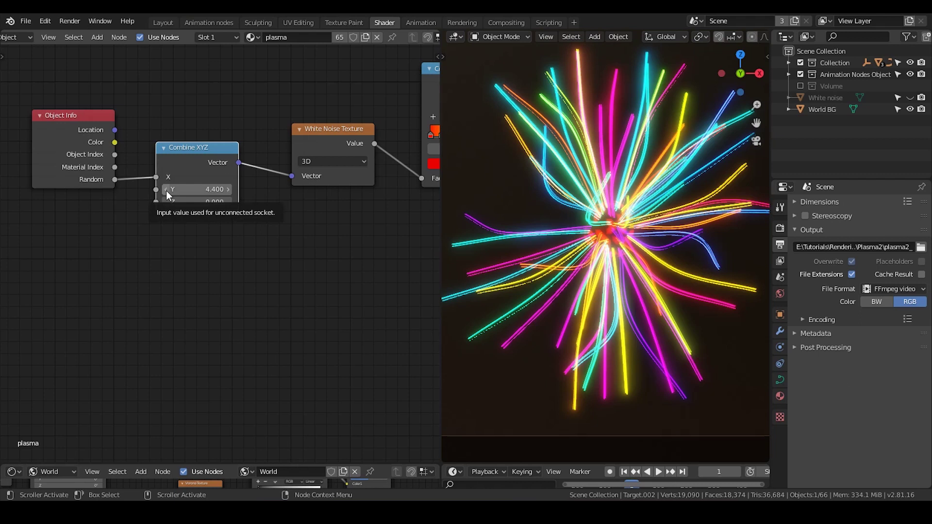
Step: Pan across the ColorRamp and Emission nodes, then box-select Combine XYZ and White Noise Texture
middle_click_drag(318, 222, 216, 225)
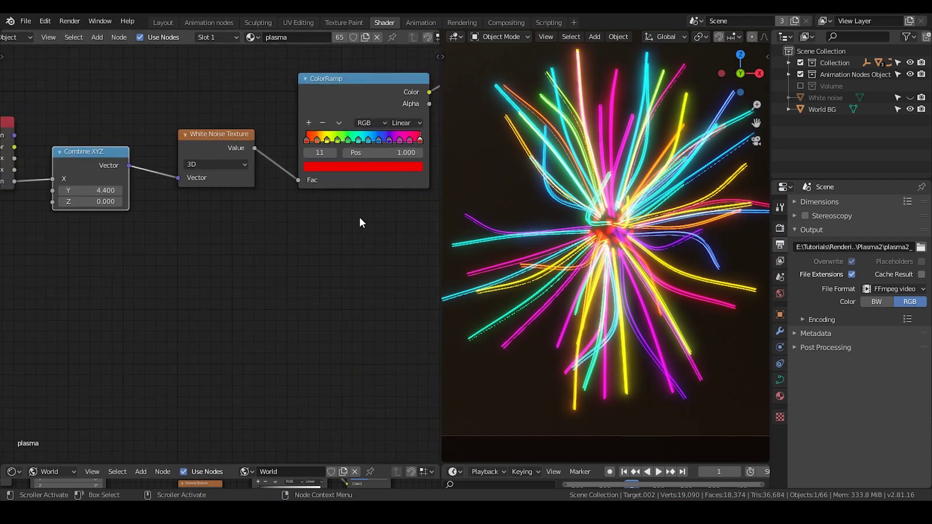
middle_click_drag(359, 217, 273, 175)
middle_click_drag(272, 91, 271, 99)
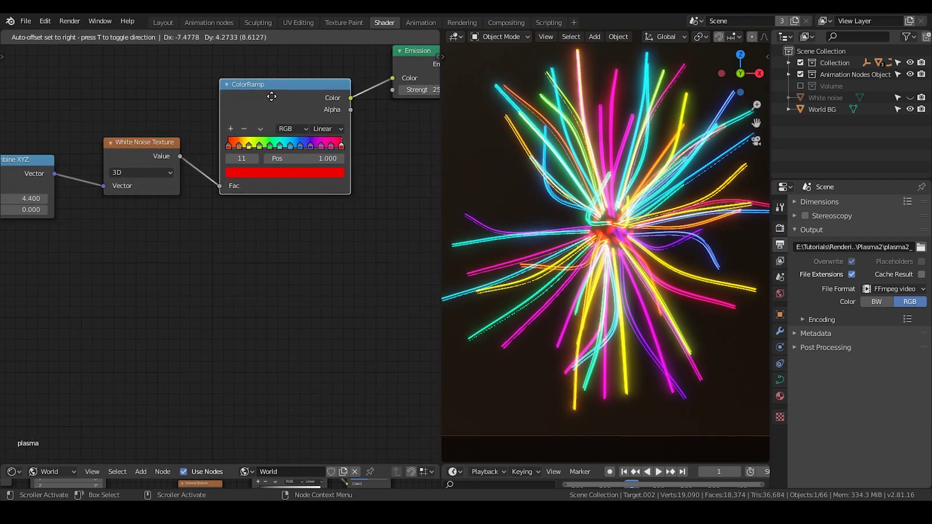
scroll(241, 142, "up", 1)
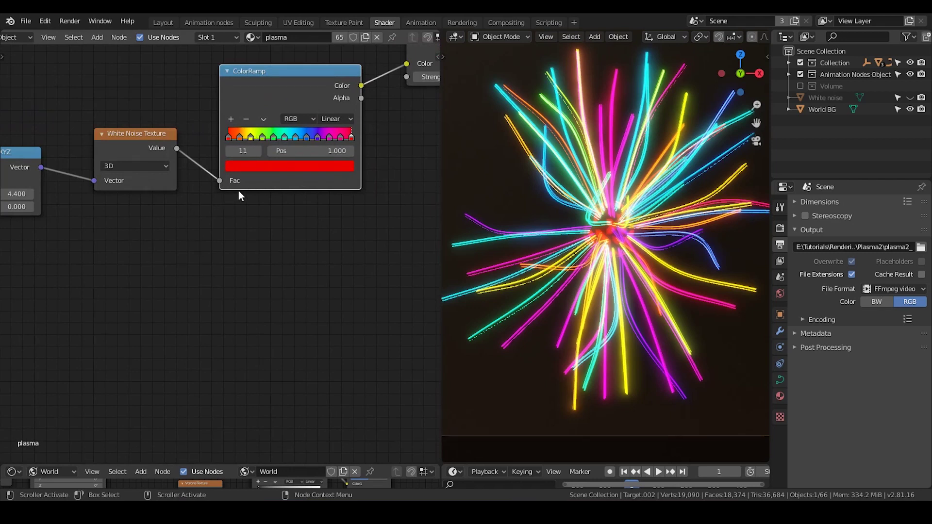
middle_click_drag(208, 207, 222, 203)
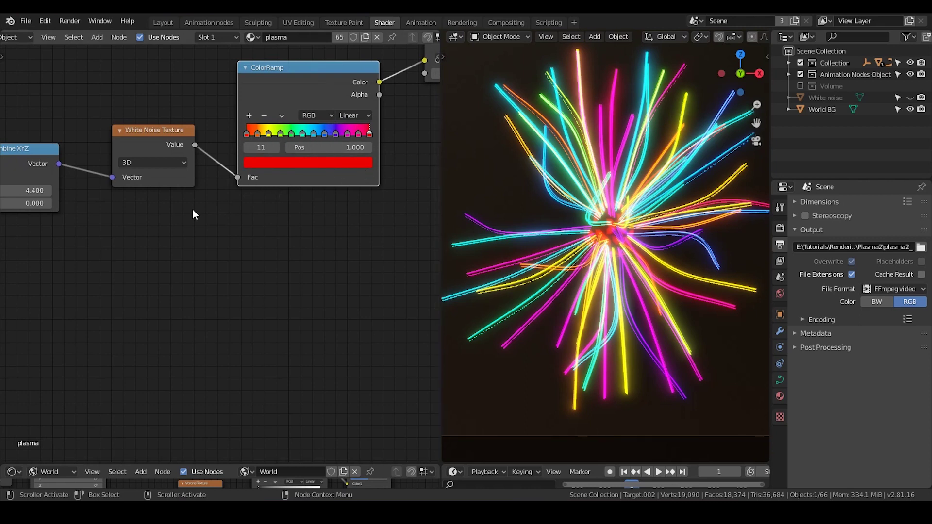
middle_click_drag(150, 264, 237, 245)
left_click_drag(291, 86, 59, 275)
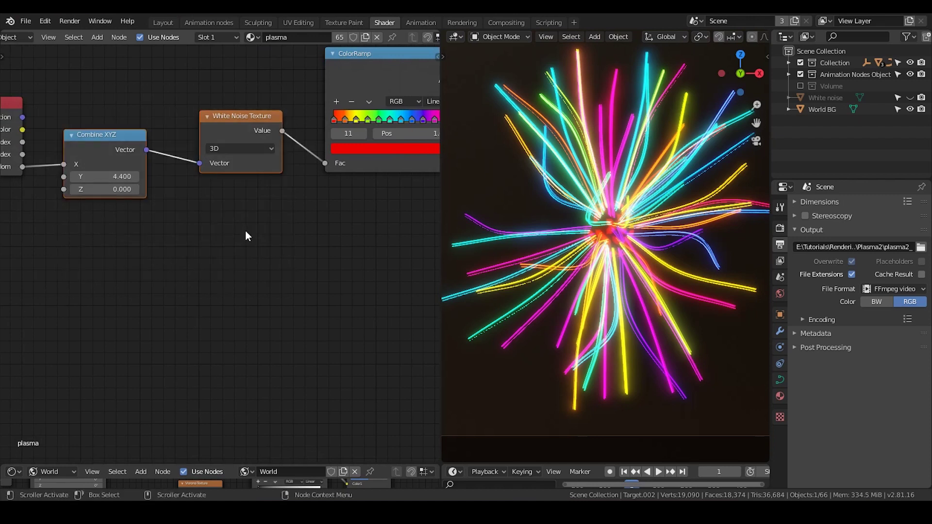
Step: Delete the Combine XYZ and White Noise nodes and set the ColorRamp Fac to 1.000
key("x")
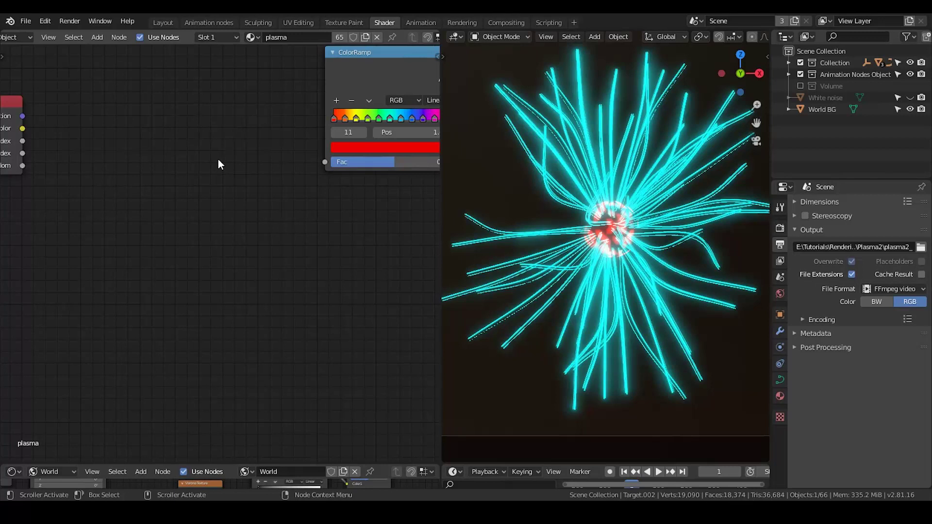
middle_click_drag(217, 159, 285, 180)
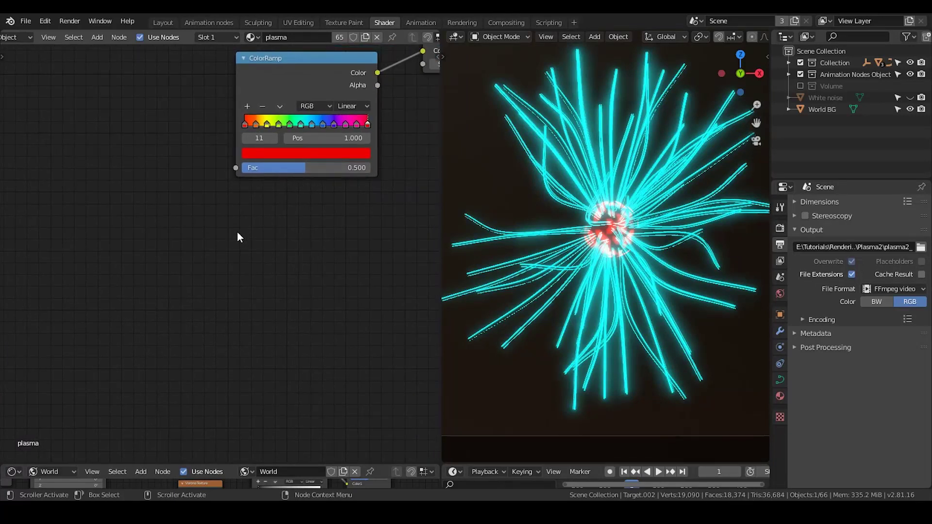
middle_click_drag(237, 234, 228, 210)
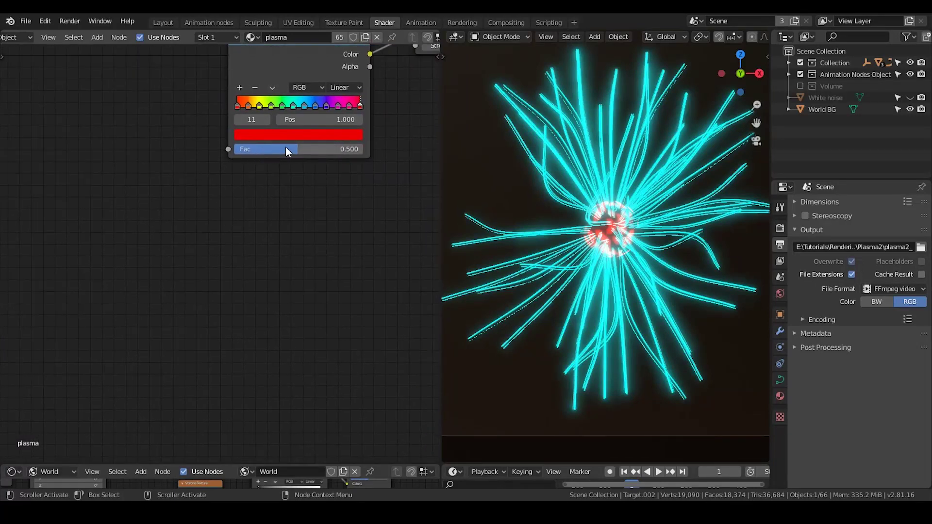
left_click_drag(285, 147, 352, 147)
Step: Draw handwritten annotation notes about the values, then erase them
left_click_drag(240, 192, 241, 224)
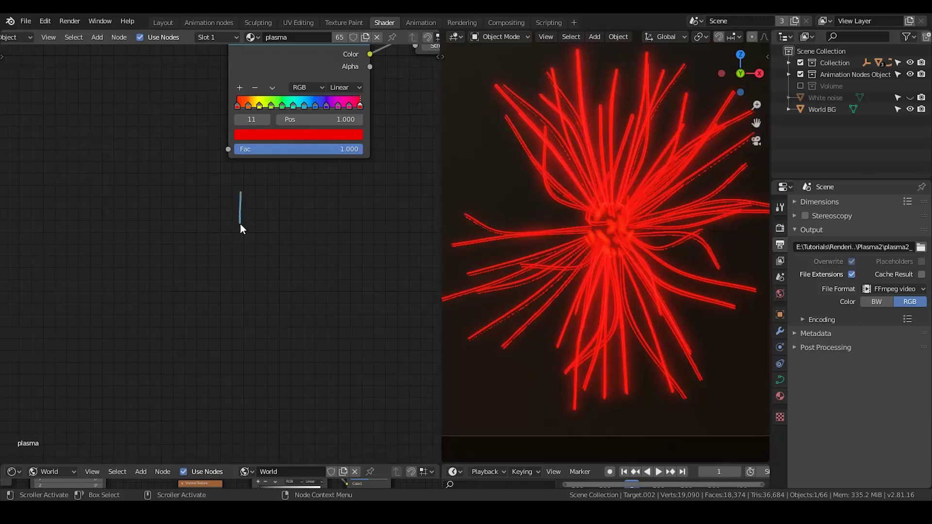
mouse_move(276, 183)
left_mouse_down()
mouse_move(278, 219)
mouse_move(255, 250)
mouse_move(238, 239)
left_mouse_up()
left_click_drag(266, 259, 268, 264)
left_click_drag(290, 232, 290, 268)
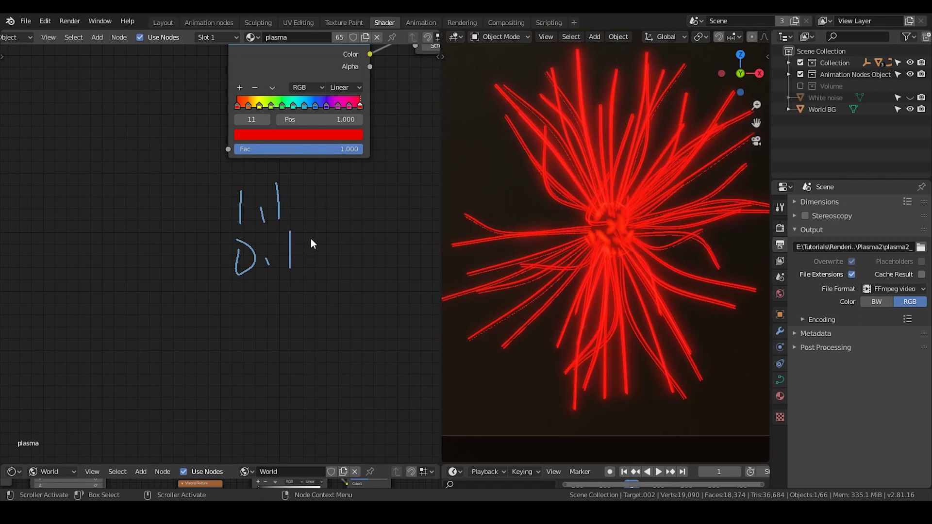
mouse_move(280, 236)
right_mouse_down()
mouse_move(264, 235)
mouse_move(252, 260)
mouse_move(204, 243)
right_mouse_up()
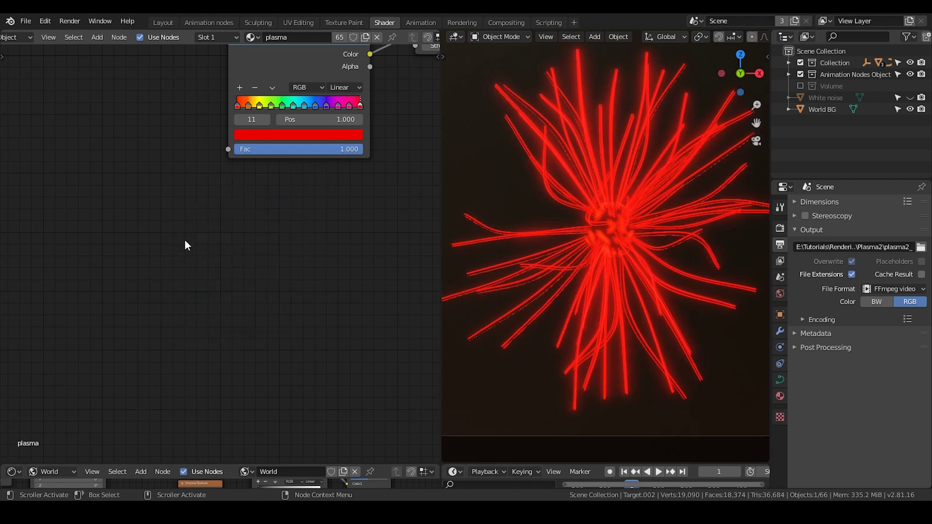
middle_click_drag(185, 246, 284, 263)
Step: Add a Math node through the search and switch its operation to Modulo
key("shift+a")
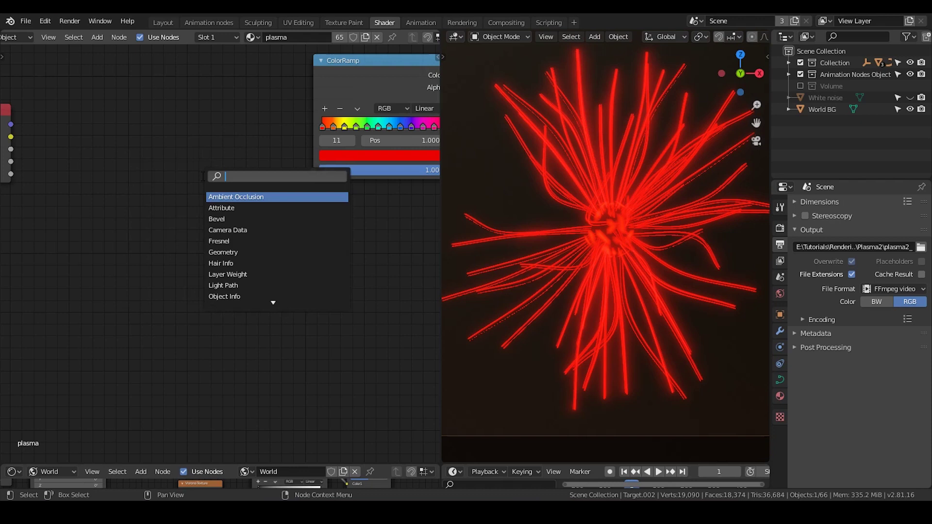
type("add")
key("Return")
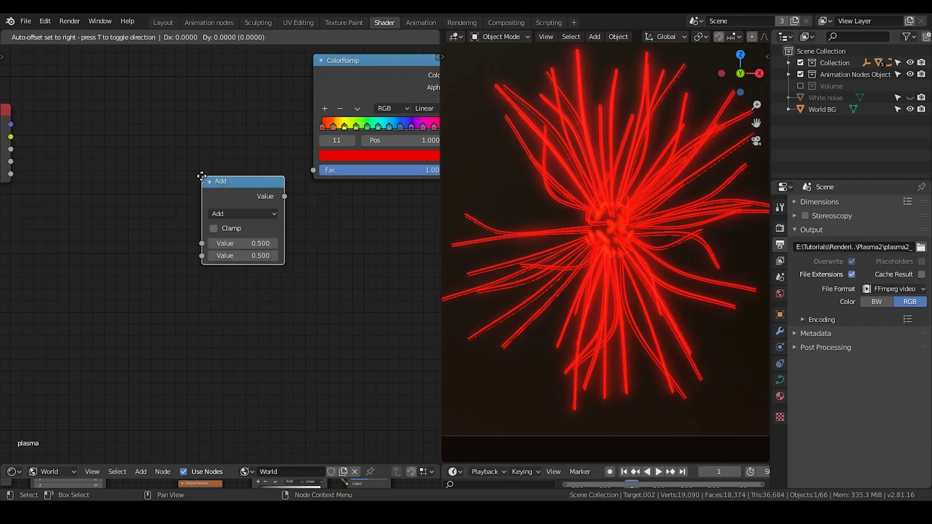
left_click(181, 118)
left_click(209, 152)
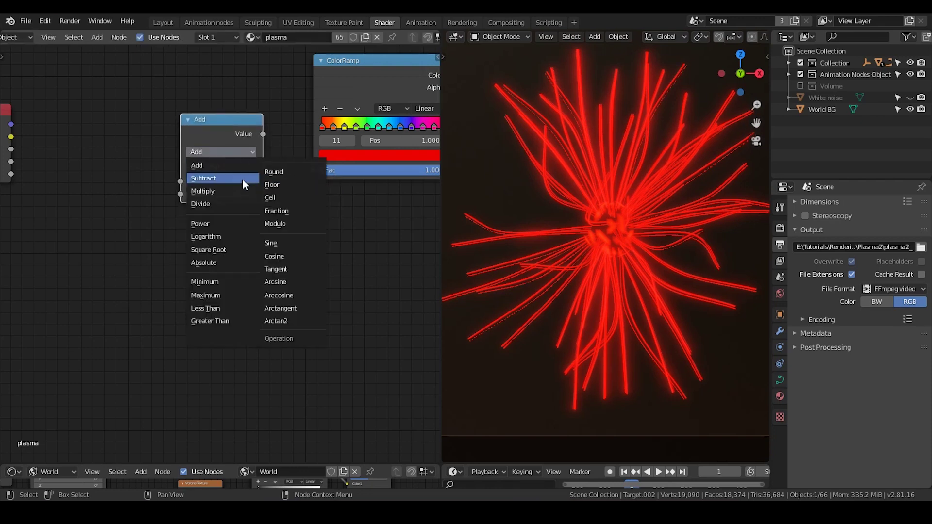
left_click(276, 223)
left_click_drag(263, 193, 273, 186)
Step: Link the Modulo result into the plasma ColorRamp's Fac, turning strands orange-red
left_click(240, 144)
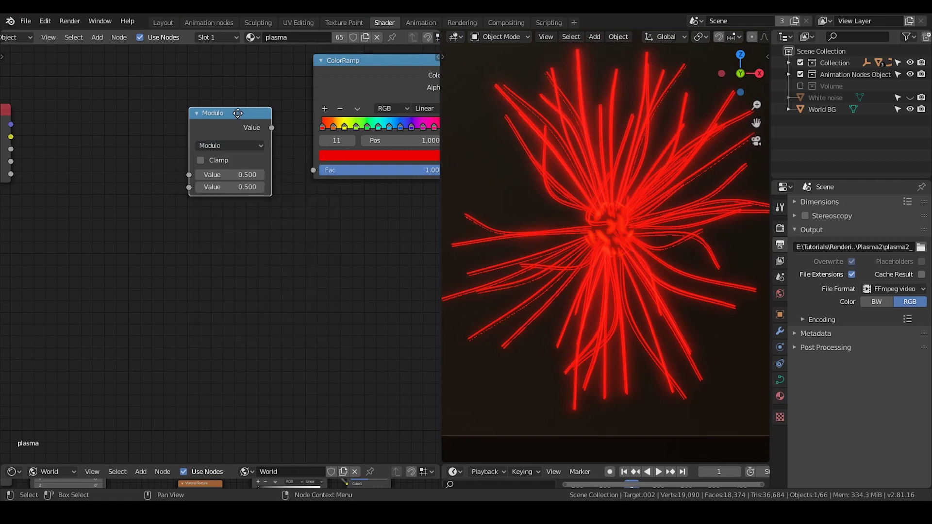
left_click_drag(246, 114, 312, 171)
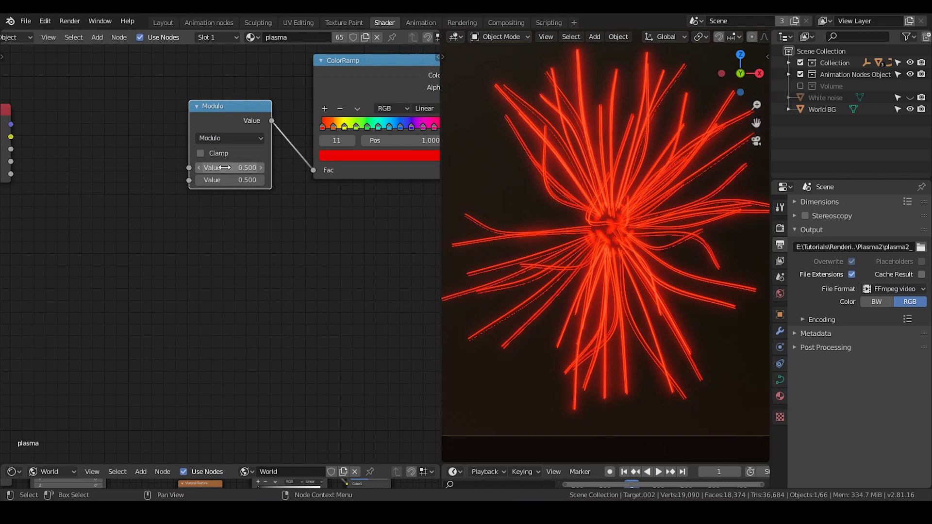
middle_click_drag(262, 239, 235, 216)
scroll(236, 216, "down", 1)
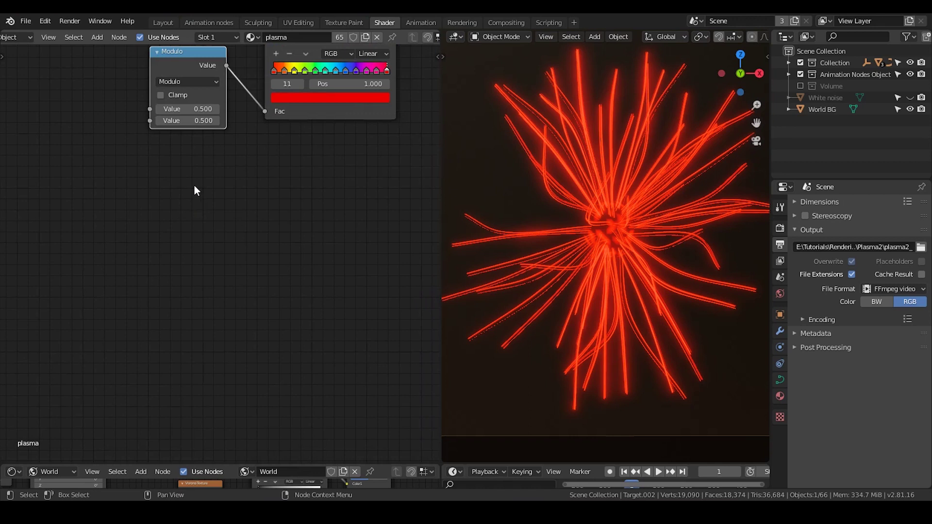
mouse_move(189, 226)
left_mouse_down()
mouse_move(196, 182)
mouse_move(215, 222)
mouse_move(212, 206)
left_mouse_up()
mouse_move(159, 178)
left_mouse_down()
mouse_move(217, 164)
mouse_move(170, 247)
mouse_move(133, 194)
mouse_move(134, 231)
left_mouse_up()
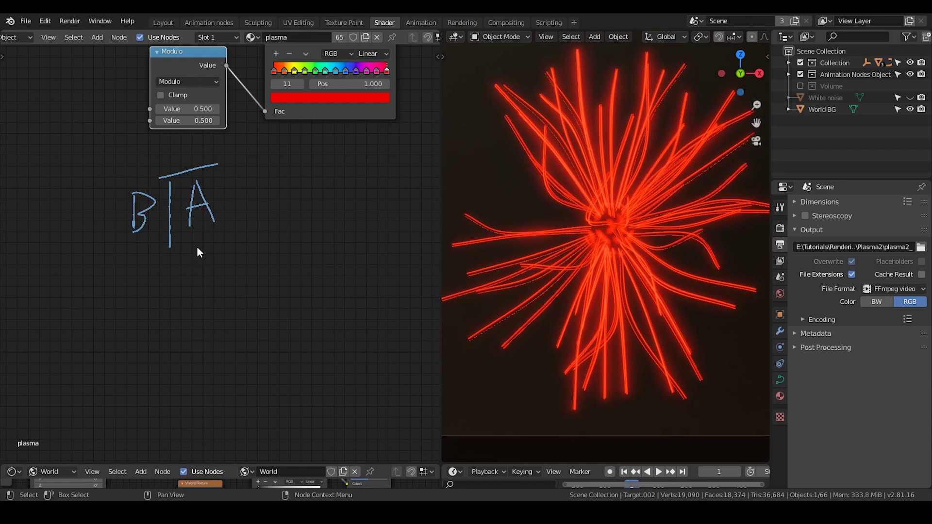
left_click(209, 274)
left_click_drag(165, 286, 260, 278)
mouse_move(206, 293)
left_mouse_down()
mouse_move(207, 344)
mouse_move(238, 284)
mouse_move(240, 331)
mouse_move(229, 305)
mouse_move(225, 314)
left_mouse_up()
left_click(228, 320)
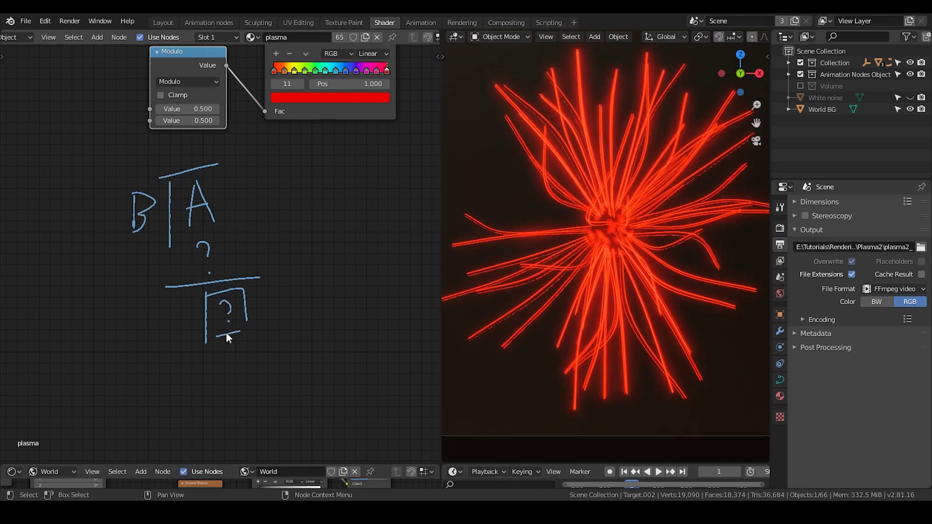
scroll(308, 289, "right", 4, "ctrl")
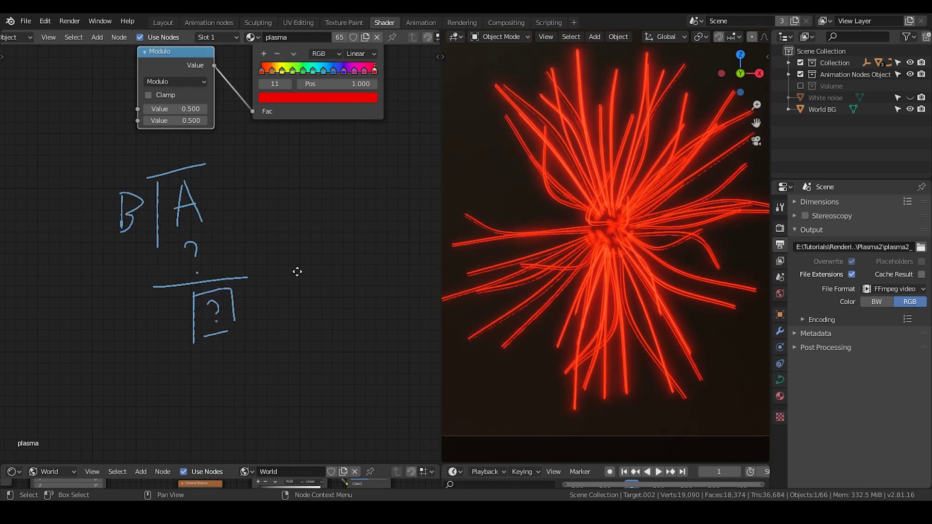
mouse_move(273, 165)
left_mouse_down()
mouse_move(306, 169)
mouse_move(271, 187)
mouse_move(275, 206)
left_mouse_up()
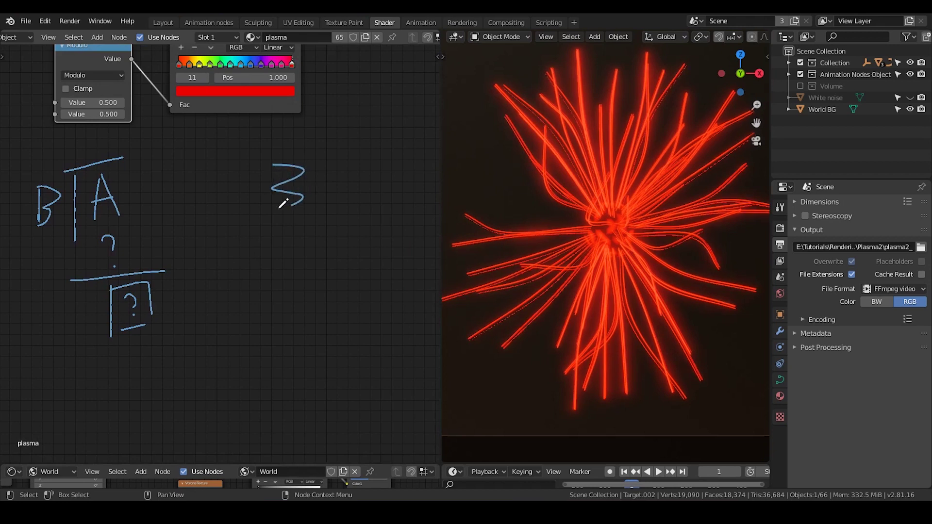
mouse_move(251, 154)
left_mouse_down()
mouse_move(320, 150)
mouse_move(253, 199)
mouse_move(236, 183)
mouse_move(238, 196)
left_mouse_up()
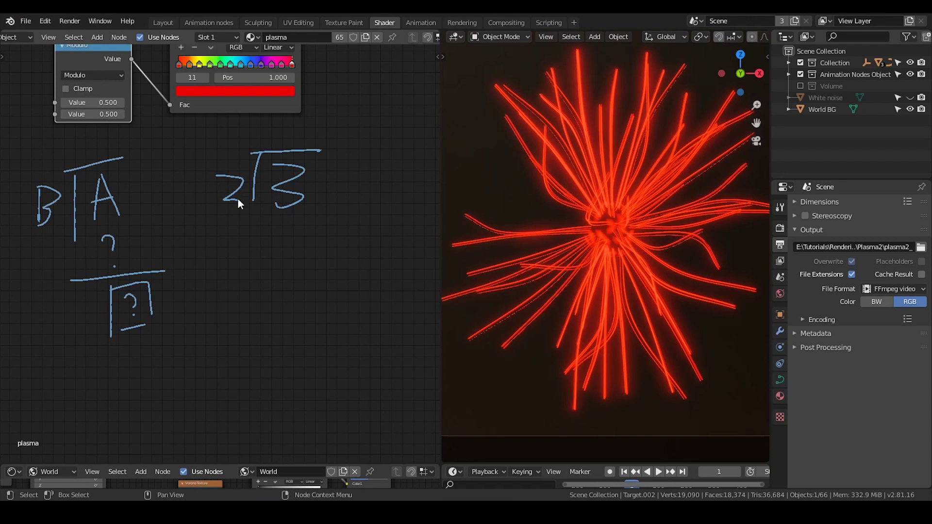
left_click_drag(286, 130, 285, 138)
mouse_move(280, 228)
left_mouse_down()
mouse_move(289, 248)
mouse_move(313, 248)
left_mouse_up()
mouse_move(237, 278)
left_mouse_down()
mouse_move(345, 267)
mouse_move(296, 318)
left_mouse_up()
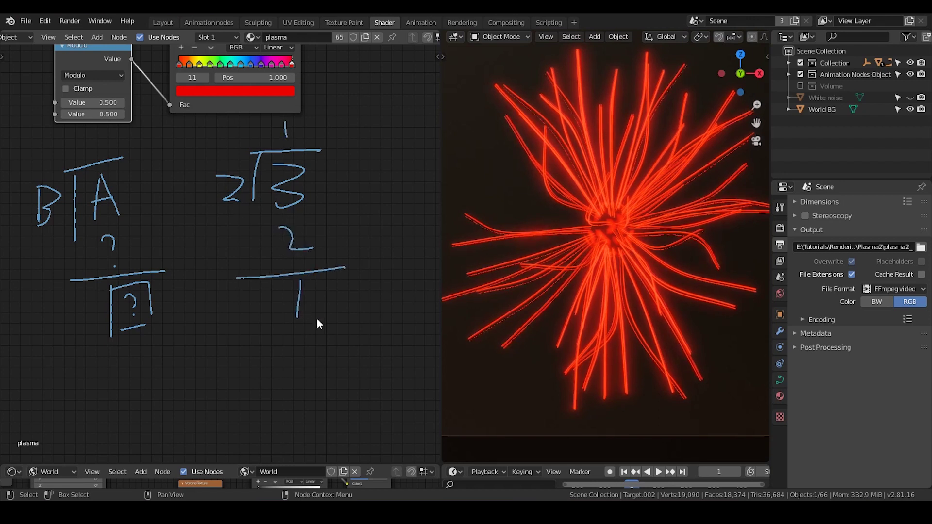
middle_click_drag(333, 287, 238, 284)
mouse_move(311, 152)
left_mouse_down()
mouse_move(315, 165)
mouse_move(346, 169)
left_mouse_up()
left_click_drag(328, 153, 329, 184)
mouse_move(347, 143)
left_mouse_down()
mouse_move(301, 152)
mouse_move(303, 192)
left_mouse_up()
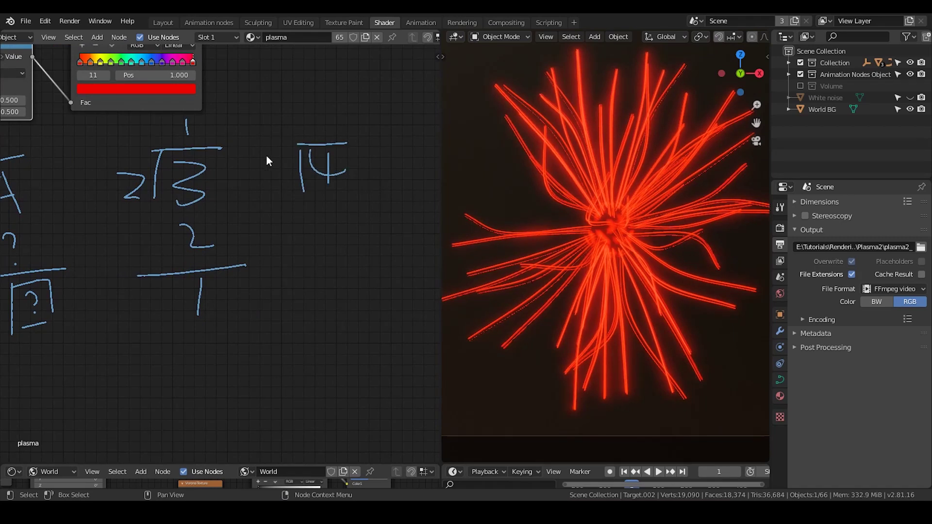
mouse_move(268, 157)
left_mouse_down()
mouse_move(283, 182)
mouse_move(305, 178)
left_mouse_up()
mouse_move(317, 125)
left_mouse_down()
mouse_move(326, 139)
mouse_move(339, 139)
left_mouse_up()
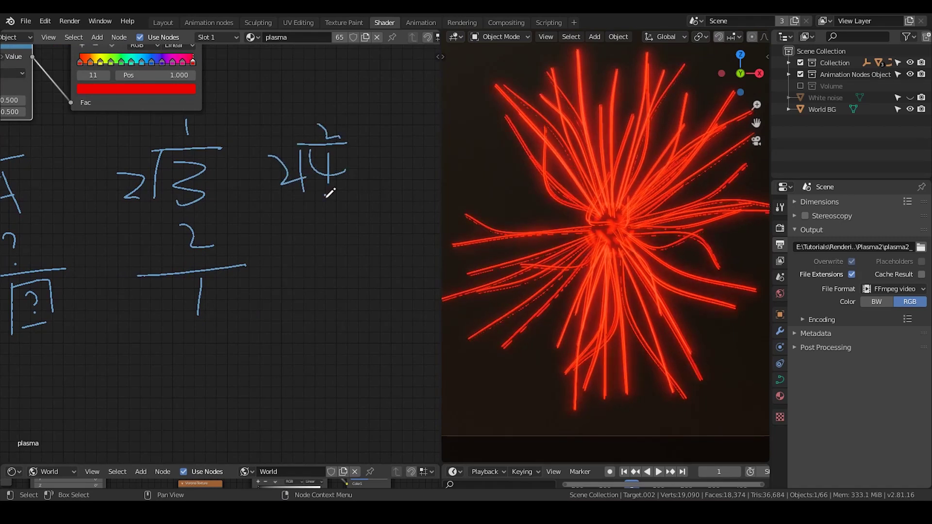
mouse_move(326, 193)
left_mouse_down()
mouse_move(347, 210)
mouse_move(338, 231)
mouse_move(294, 247)
left_mouse_up()
mouse_move(331, 255)
left_mouse_down()
mouse_move(346, 266)
mouse_move(350, 249)
left_mouse_up()
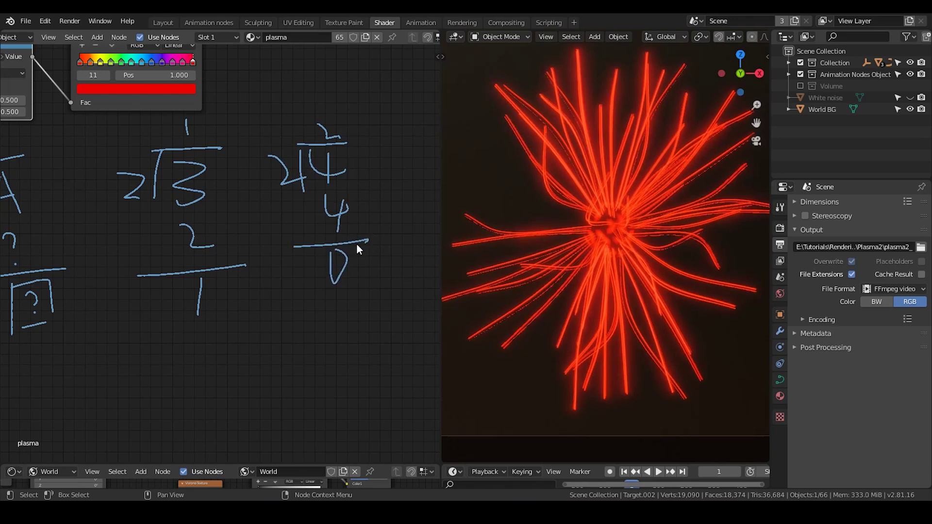
middle_click_drag(420, 146, 345, 144)
mouse_move(348, 146)
left_mouse_down()
mouse_move(344, 172)
mouse_move(380, 127)
mouse_move(329, 189)
left_mouse_up()
mouse_move(307, 147)
left_mouse_down()
mouse_move(302, 174)
mouse_move(325, 168)
left_mouse_up()
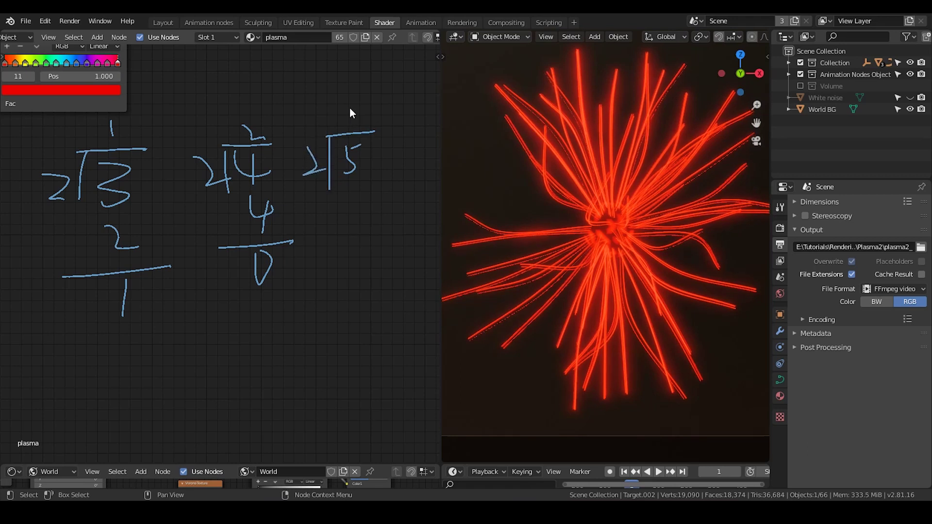
left_click_drag(343, 105, 365, 120)
mouse_move(348, 190)
left_mouse_down()
mouse_move(371, 210)
mouse_move(358, 225)
mouse_move(376, 232)
left_mouse_up()
left_click_drag(359, 245, 353, 275)
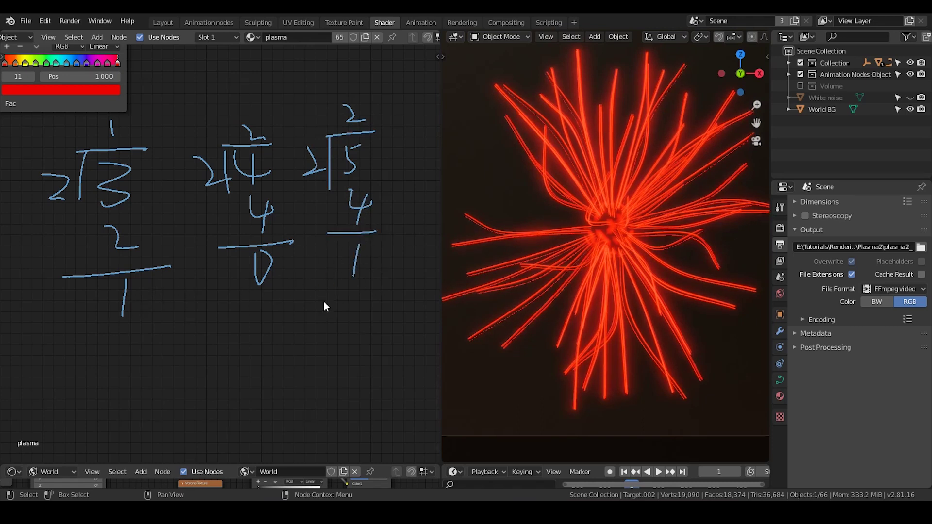
mouse_move(312, 272)
middle_mouse_down()
mouse_move(331, 270)
mouse_move(276, 246)
mouse_move(304, 234)
middle_mouse_up()
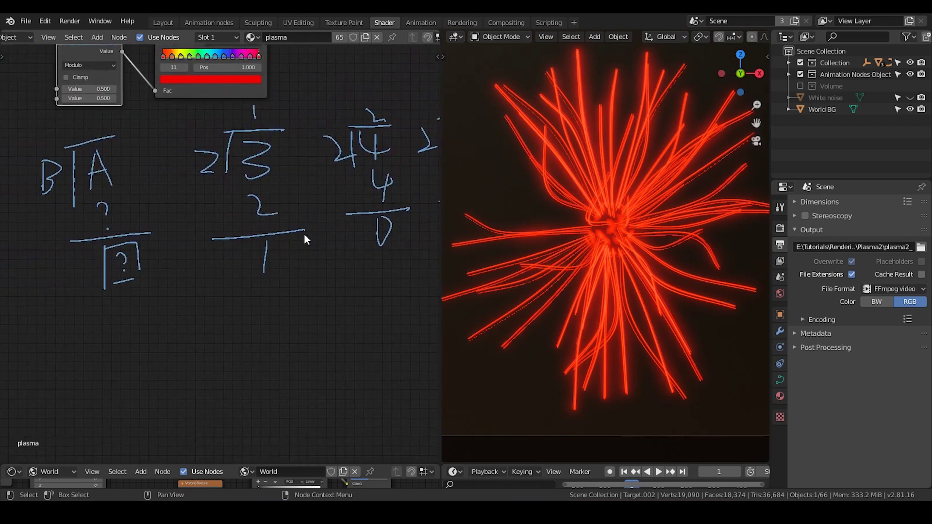
scroll(240, 313, "up", 2)
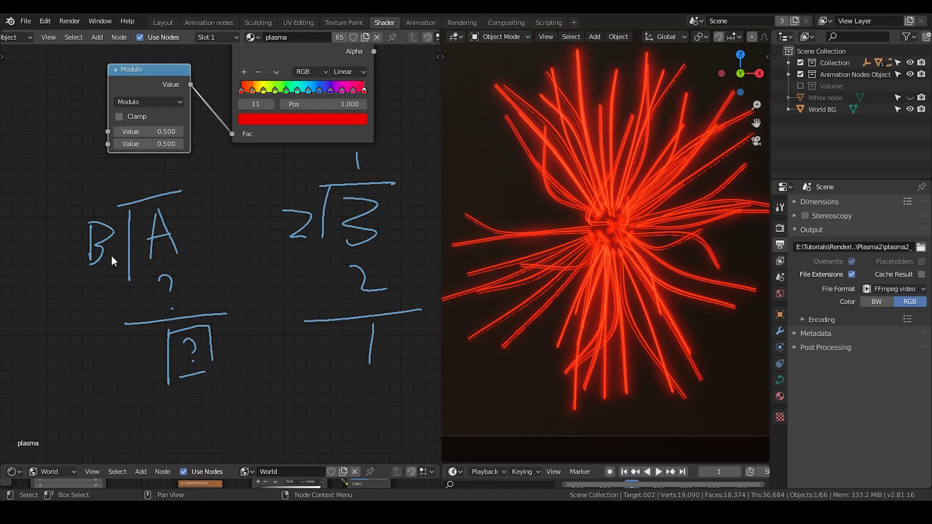
scroll(76, 243, "down", 2)
middle_click_drag(139, 201, 163, 230)
mouse_move(163, 230)
right_mouse_down()
mouse_move(293, 160)
mouse_move(184, 232)
mouse_move(349, 223)
mouse_move(430, 191)
right_mouse_up()
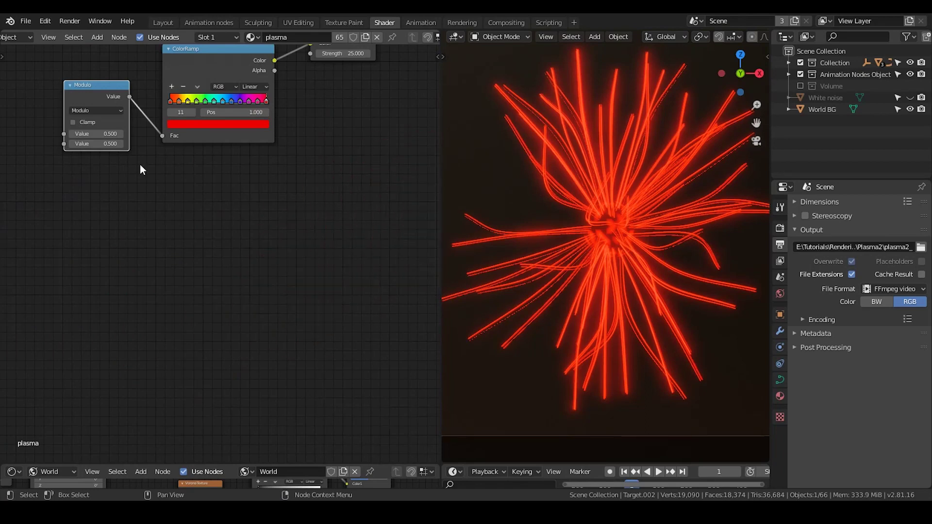
Step: Erase the leftover sketches and leave the Modulo second value at 0.5
middle_click_drag(139, 164, 270, 228)
scroll(270, 221, "up", 2)
left_click(241, 171)
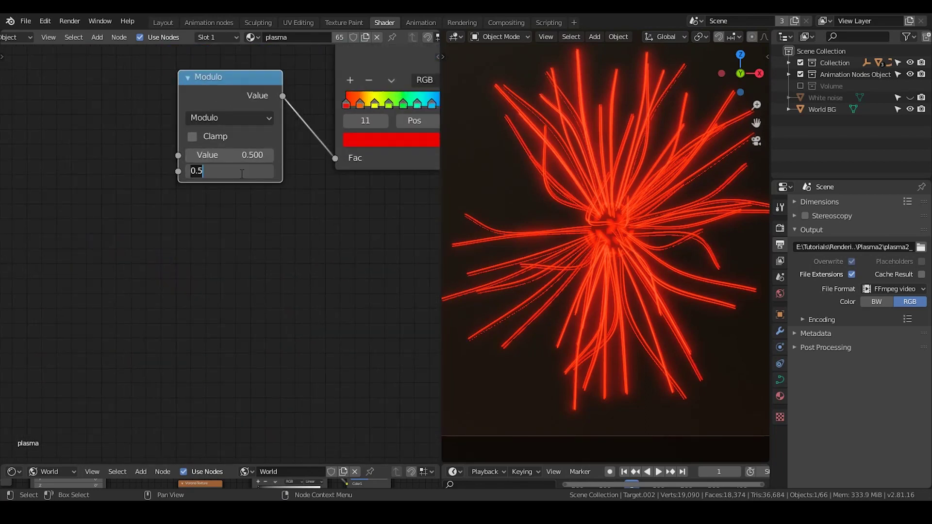
key("Return")
middle_click_drag(306, 209, 232, 216)
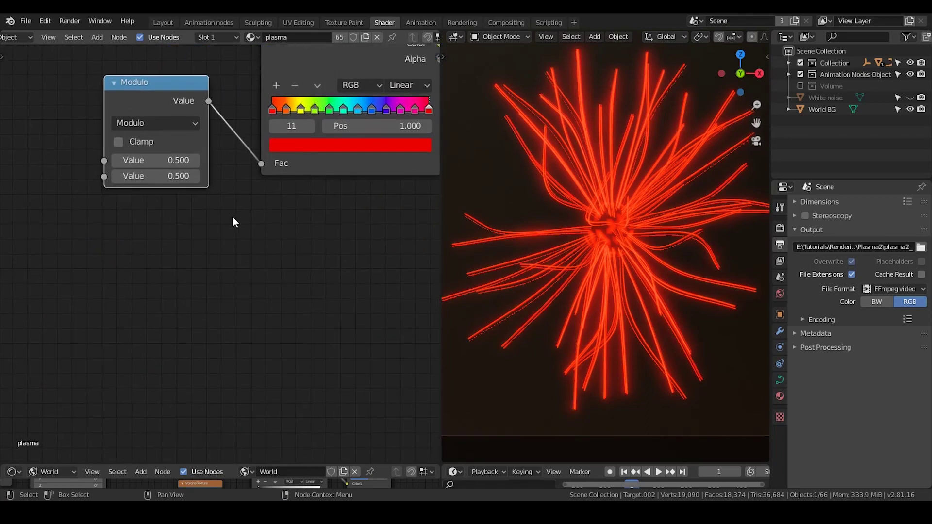
scroll(232, 217, "down", 1)
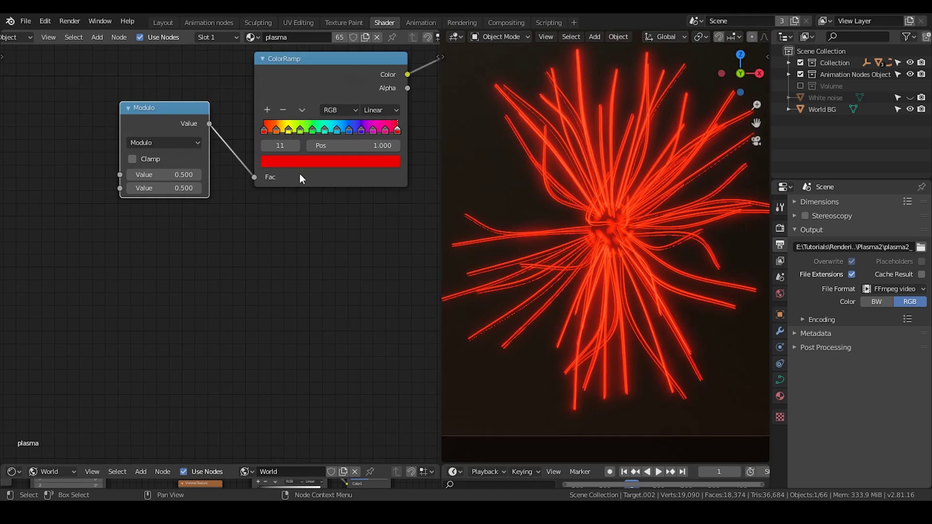
Step: Set the Modulo divisor to 1 so strands turn cyan, then duplicate the Modulo node
left_click(180, 192)
type("1")
key("Return")
middle_click_drag(158, 233, 301, 211)
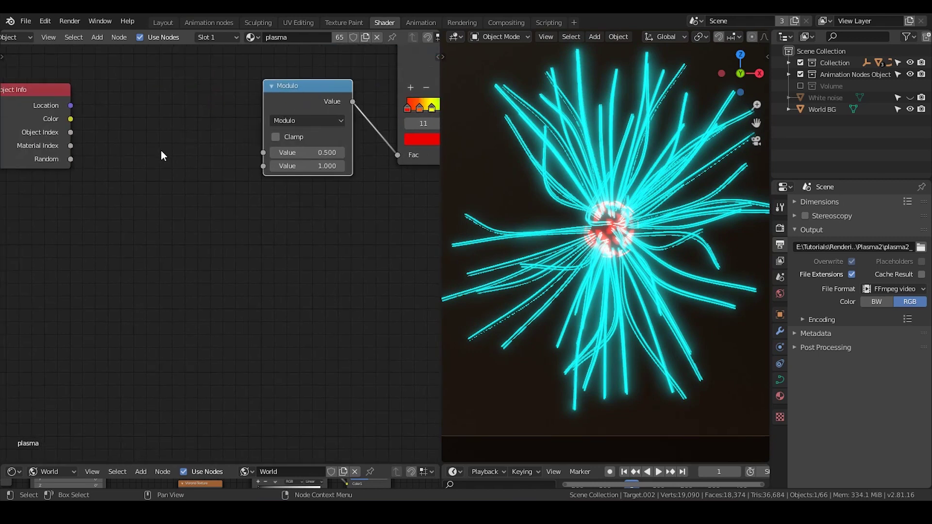
key("shift+d")
Step: Turn the copy into an Add node wired from Object Info Random into Modulo
left_click(154, 115)
left_click(155, 132)
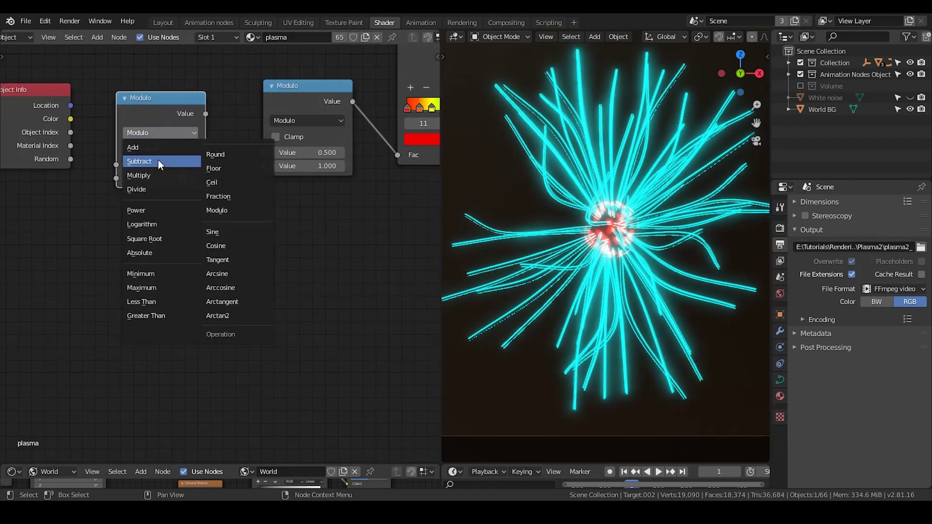
left_click(156, 146)
left_click(159, 100)
left_click_drag(71, 158, 126, 161)
left_click_drag(215, 111, 263, 154)
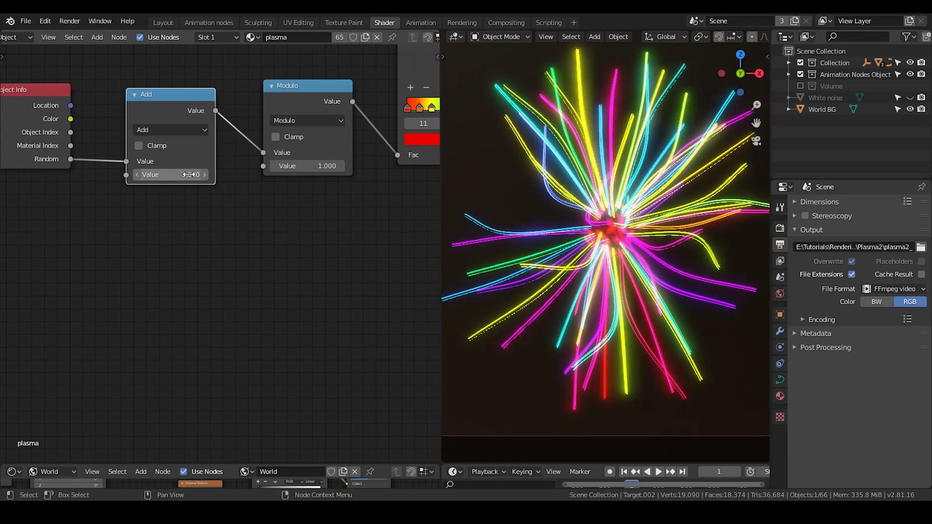
Step: Raise the Add node's offset value to 7.160 for varied strand colours
scroll(597, 217, "down", 1)
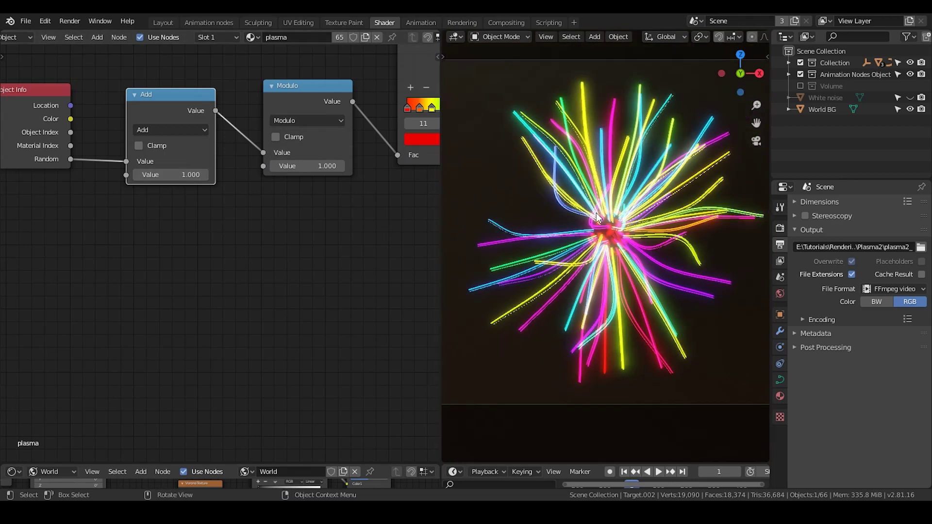
scroll(597, 217, "up", 1)
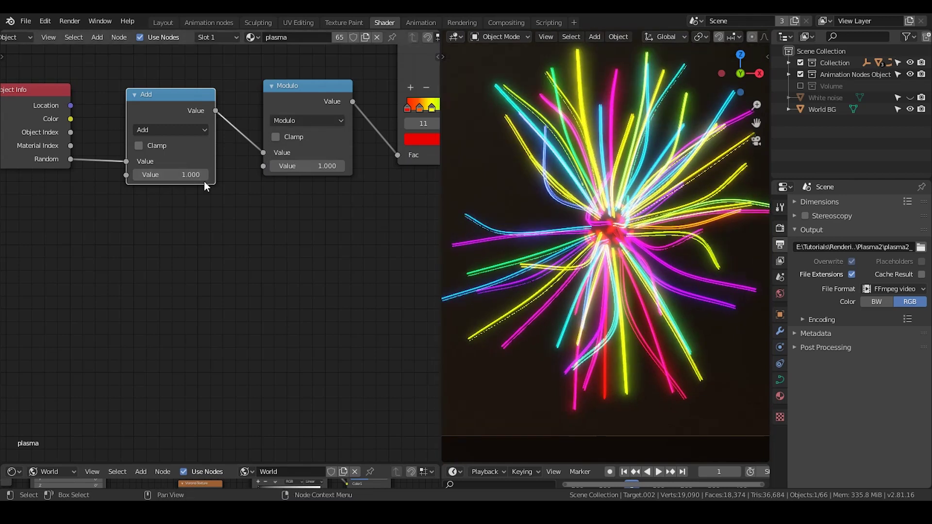
left_click_drag(155, 175, 168, 175)
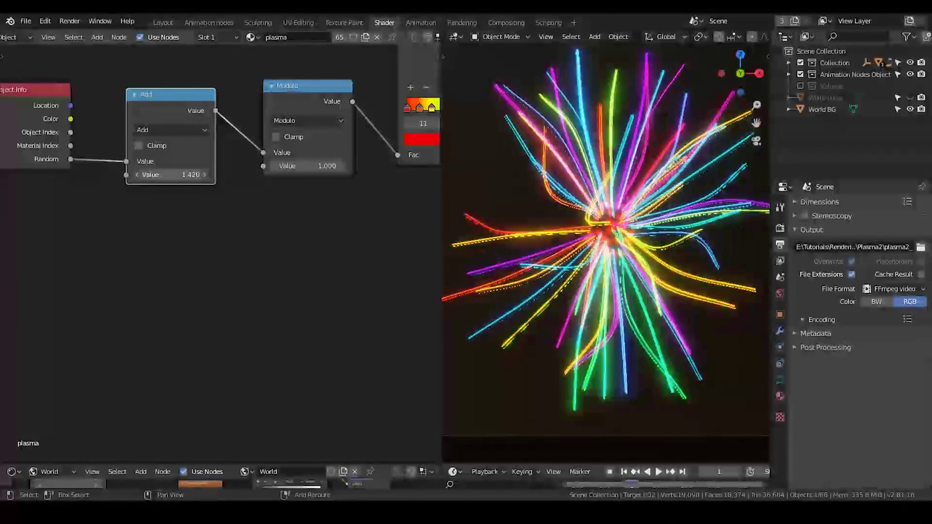
left_click_drag(170, 176, 247, 176)
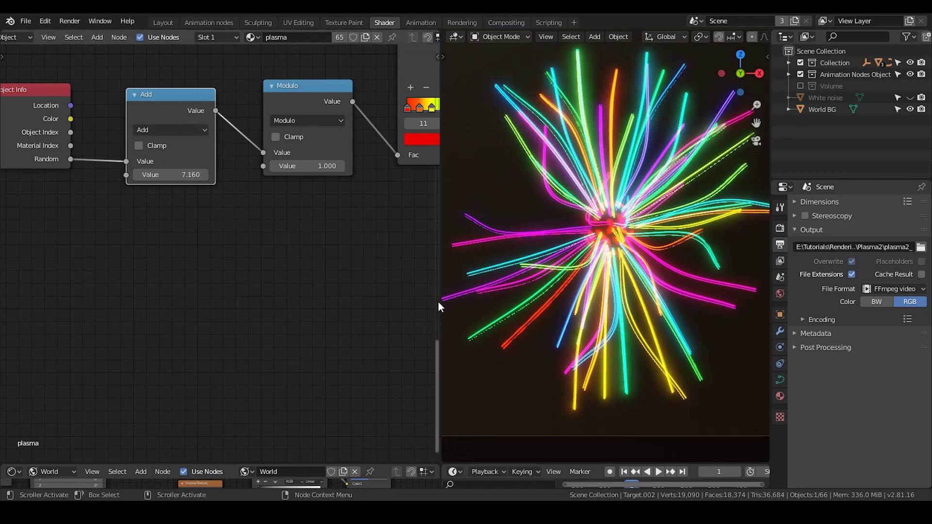
Step: Raise the Add offset to 9.460 and enlarge the timeline area
scroll(237, 304, "down", 2)
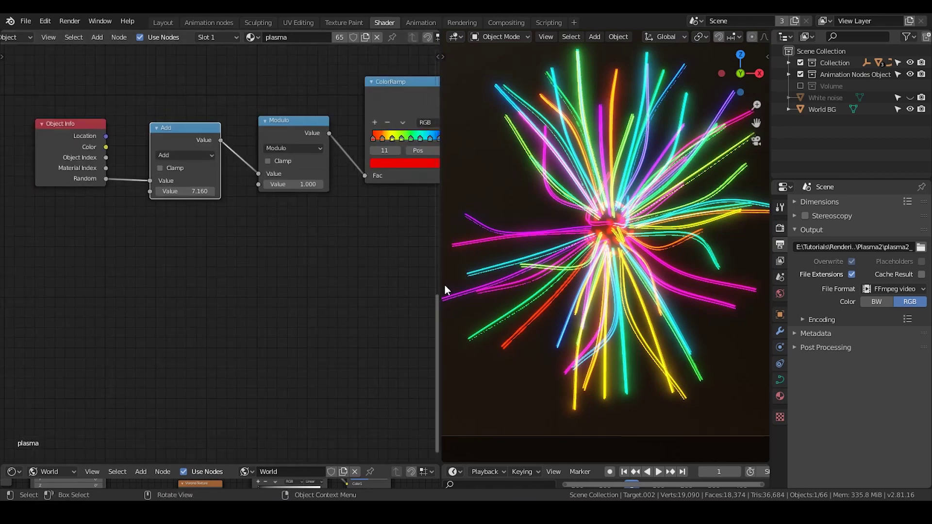
left_click_drag(185, 191, 182, 192)
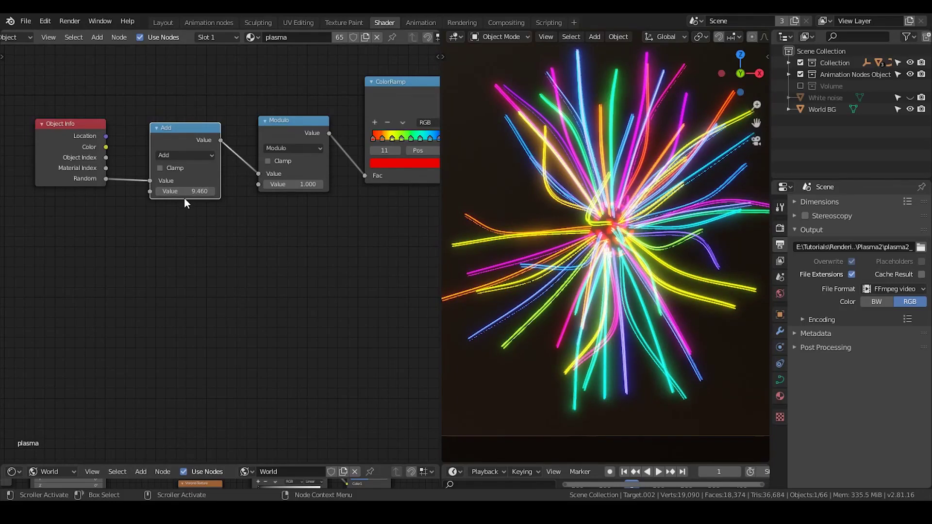
left_click_drag(535, 464, 500, 350)
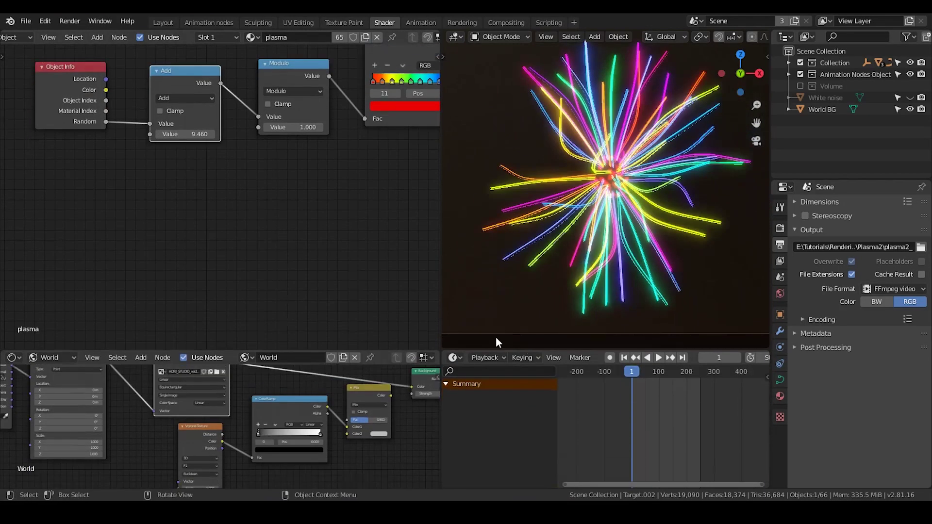
Step: Delete the accidental keyframe placed on the Add offset value
key("i")
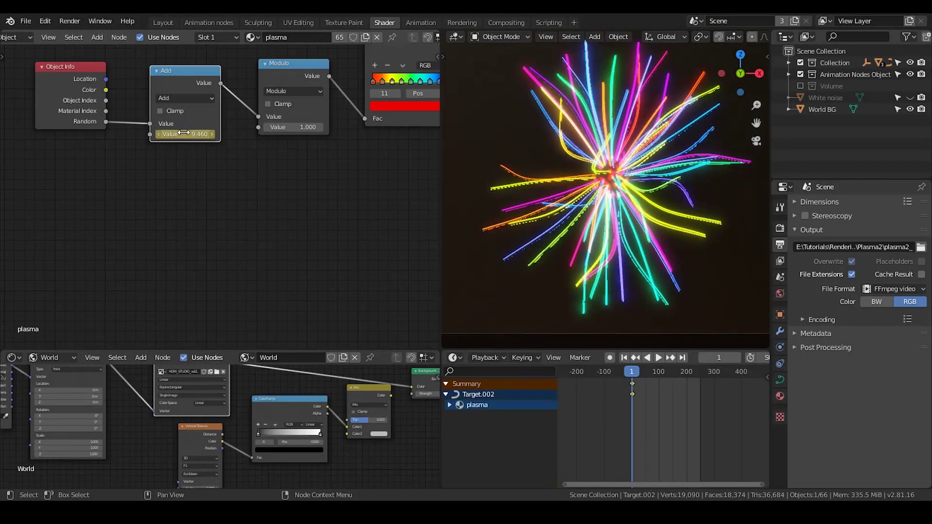
key("x")
left_click(615, 395)
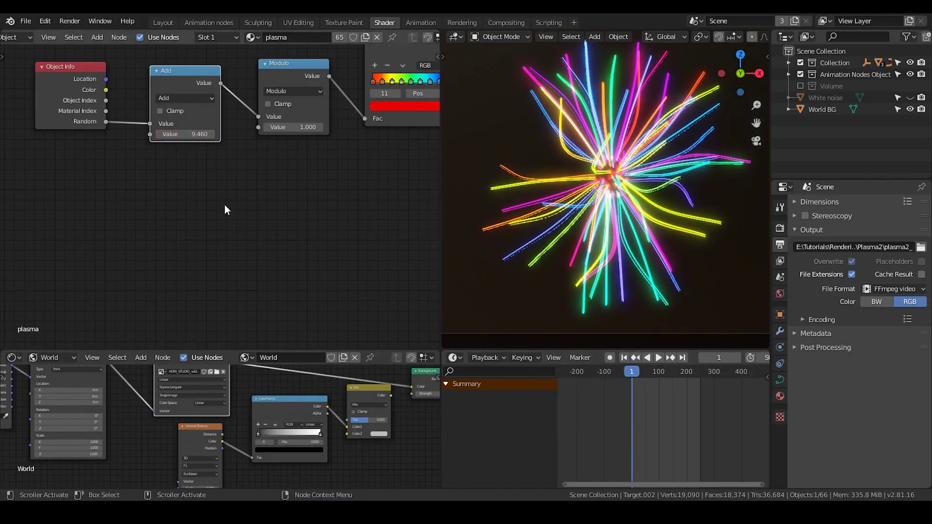
middle_click_drag(225, 208, 298, 215)
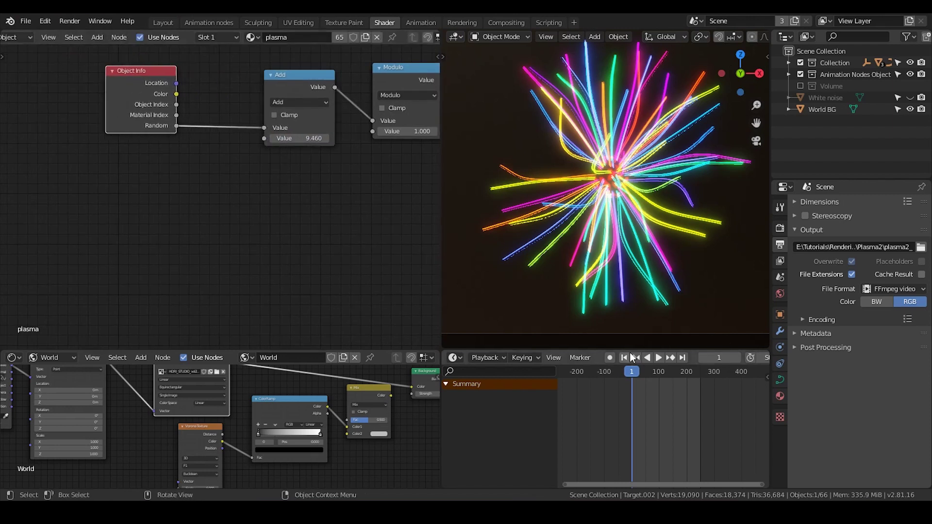
scroll(550, 358, "down", 3)
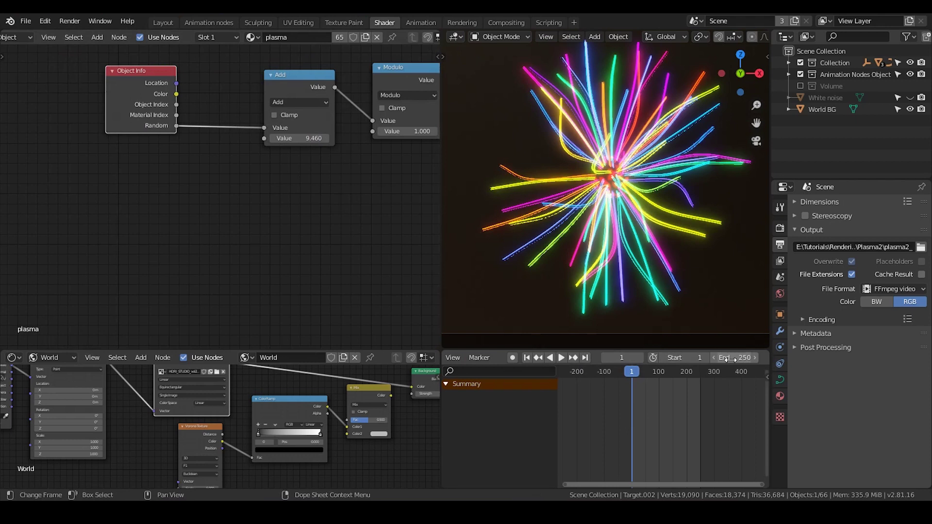
Step: Duplicate the Add node below the originals and switch the copy to Divide
left_click(300, 78)
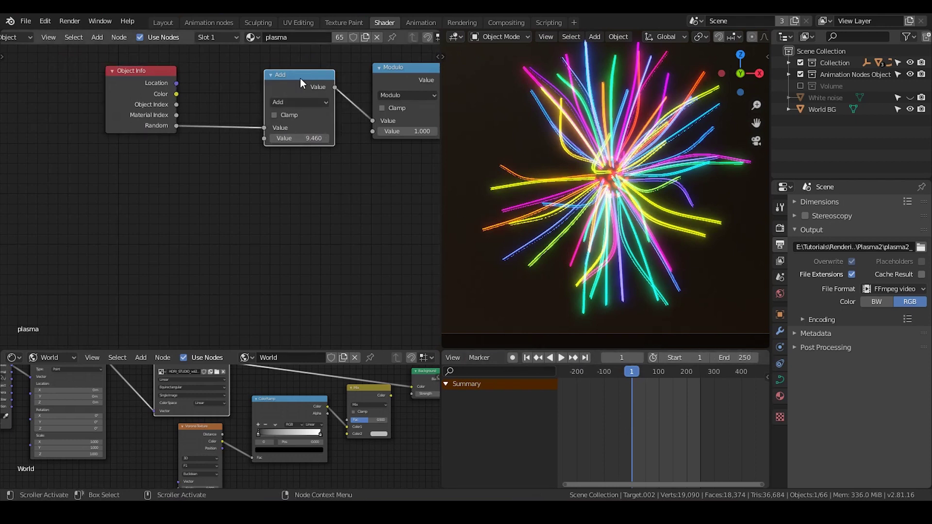
left_click_drag(300, 78, 304, 76)
key("shift+d")
left_click(200, 170)
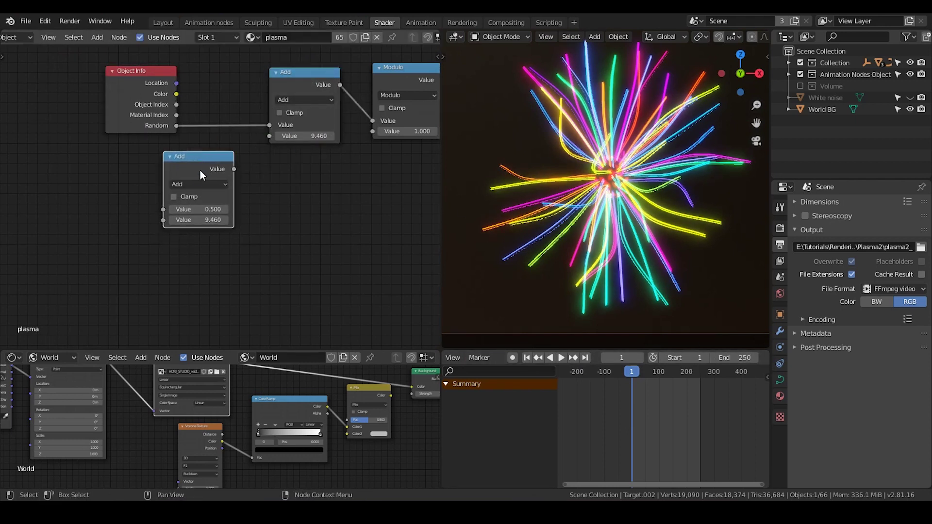
left_click(197, 182)
left_click(198, 226)
Step: Set the Divide node to 60 and drive its first value with #frame
left_click(199, 222)
key("Return")
scroll(202, 231, "up", 2)
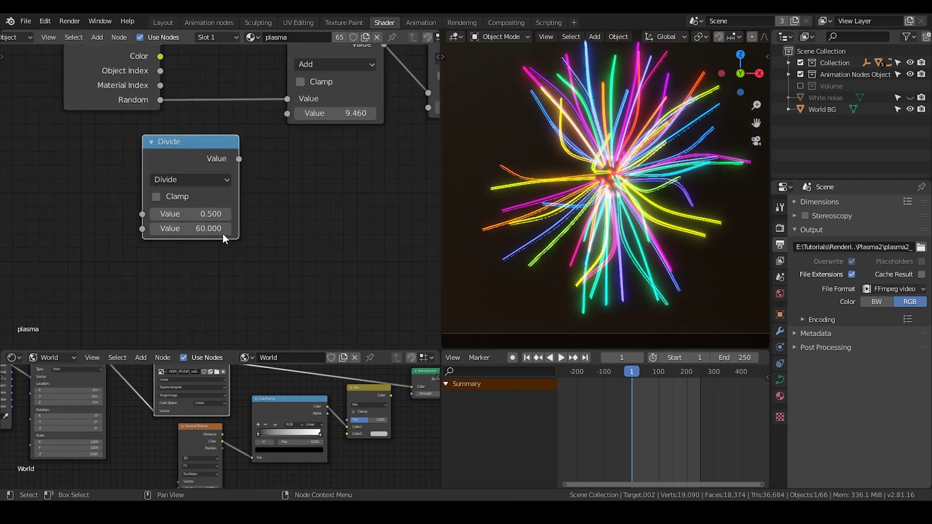
left_click(185, 215)
type("#frame")
key("Return")
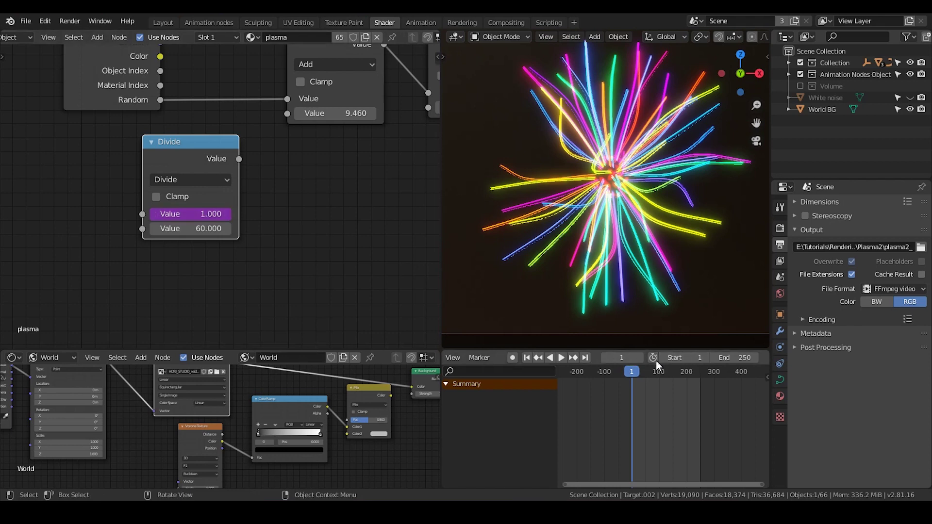
Step: Advance one frame and keep the Add offset at 9.460
key("Right")
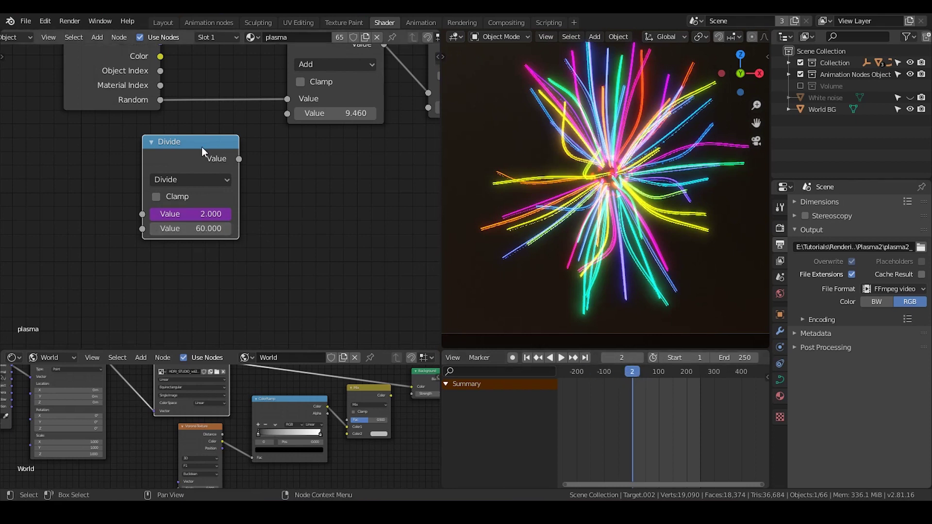
left_click_drag(202, 147, 193, 140)
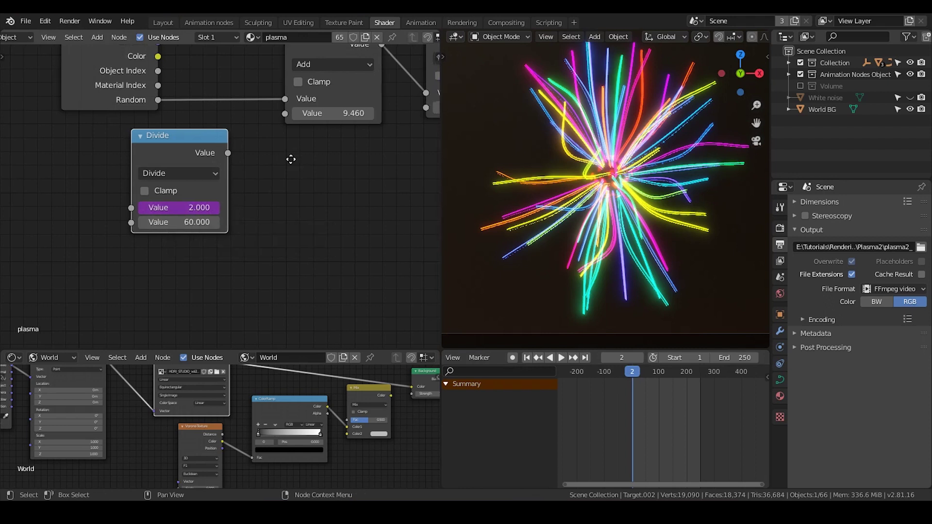
scroll(303, 148, "down", 1)
middle_click_drag(304, 148, 260, 159)
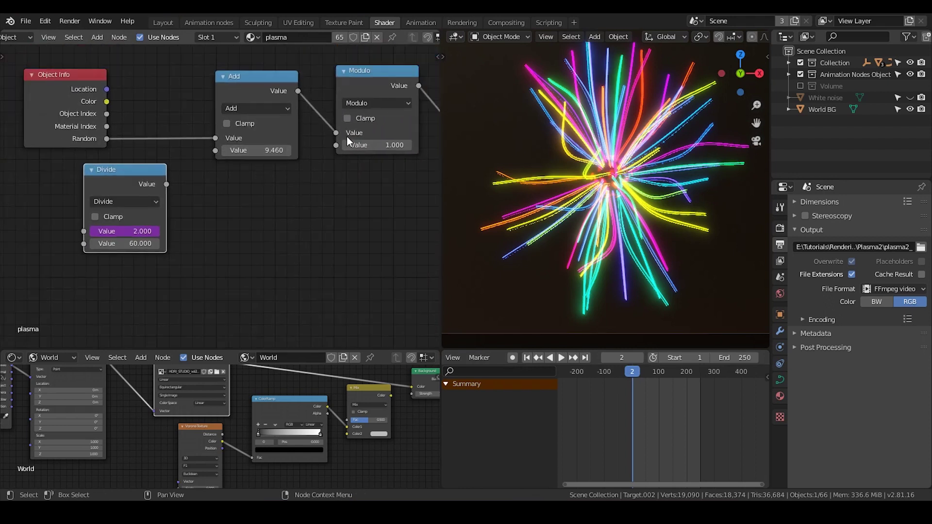
left_click(291, 151)
key("Return")
Step: Raise the Add offset to 86.160, then link Divide's output into Add's second input
left_click_drag(256, 150, 309, 150)
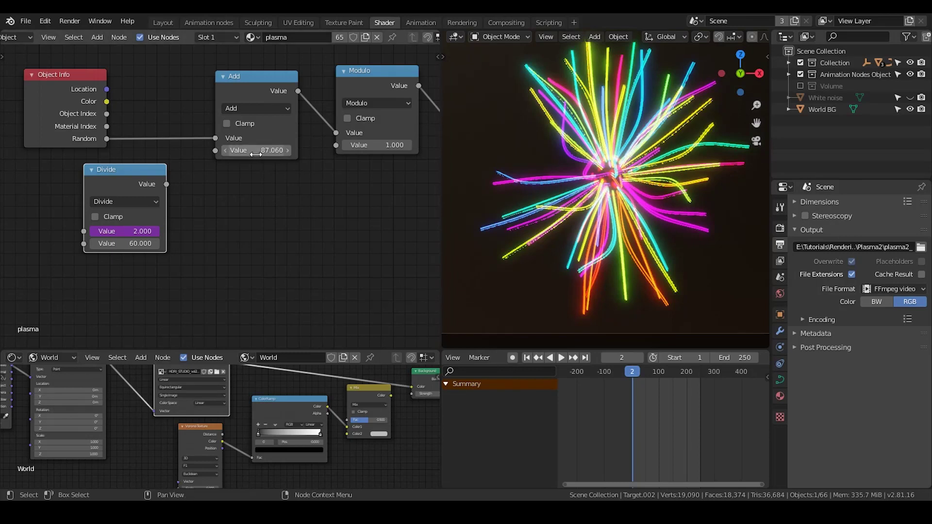
left_click_drag(255, 154, 253, 153)
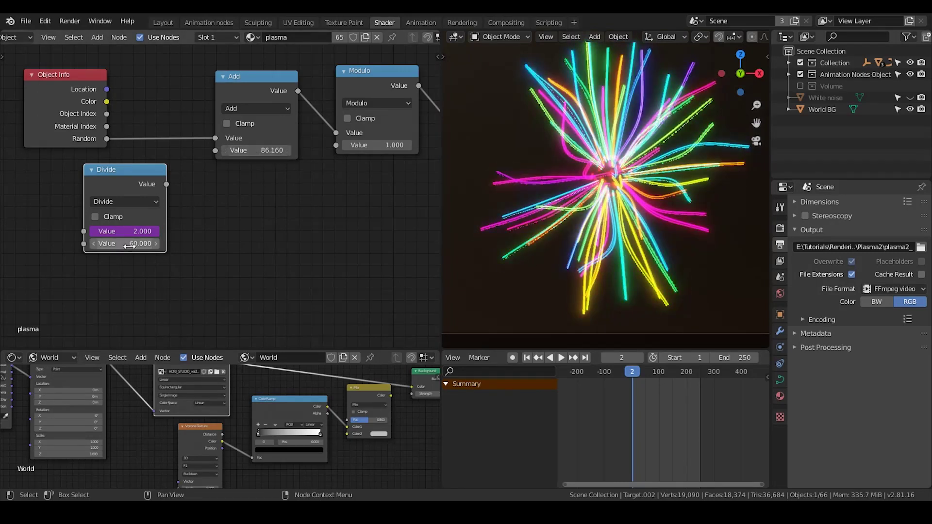
left_click_drag(166, 184, 214, 150)
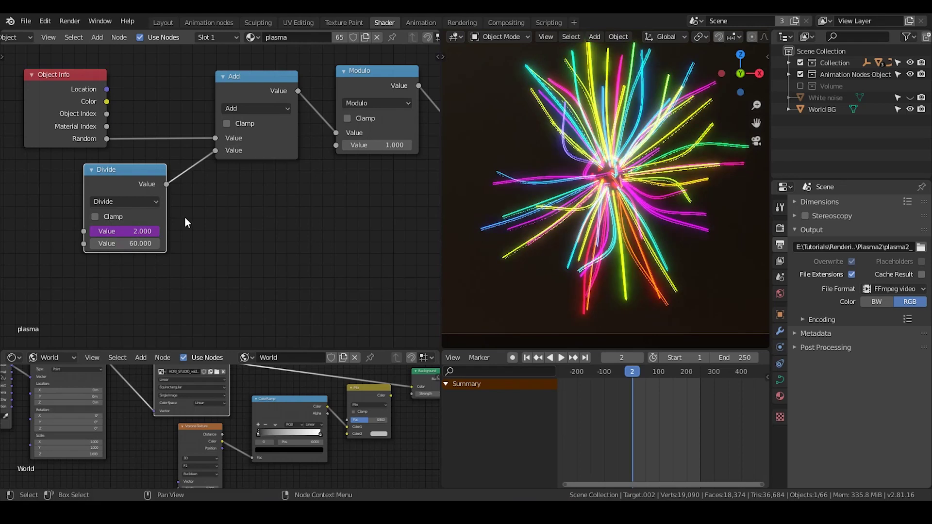
middle_click_drag(185, 218, 223, 199)
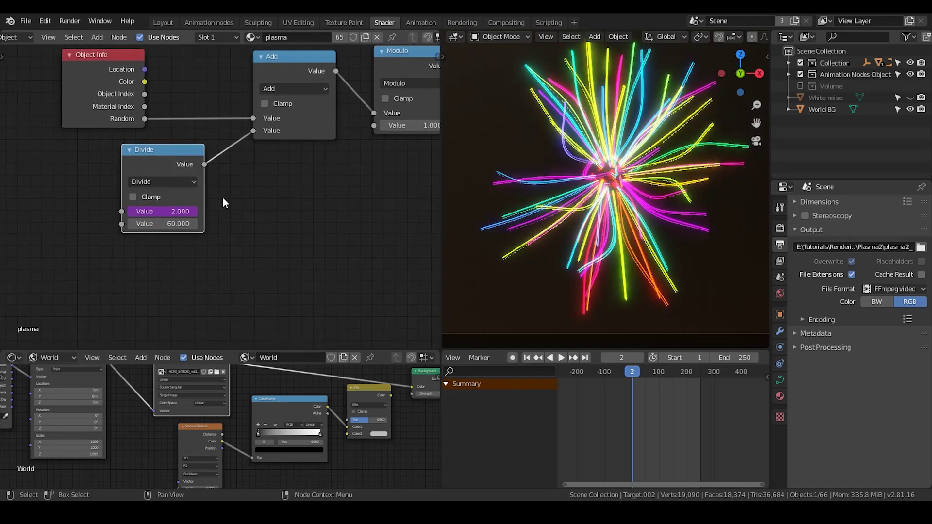
Step: Set the animation's end frame to 5000
left_click(741, 357)
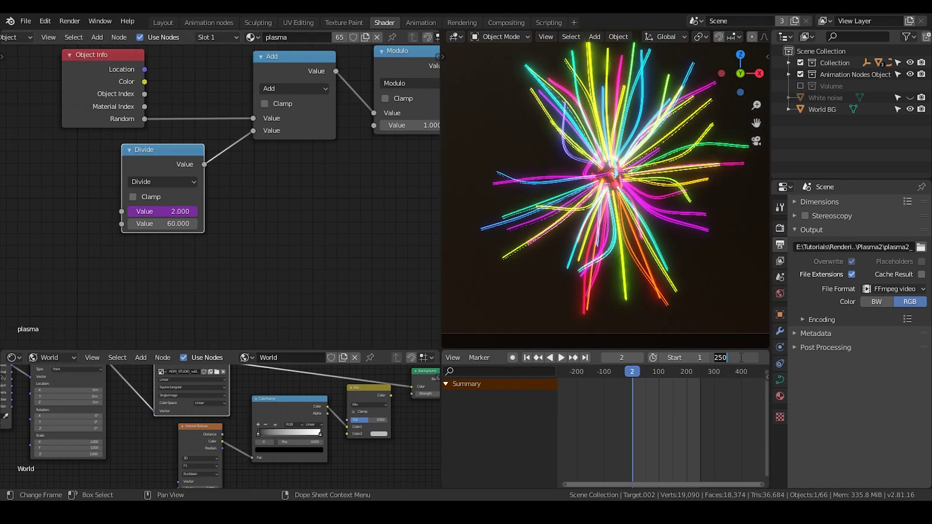
type("5000")
key("Return")
scroll(651, 448, "down", 2)
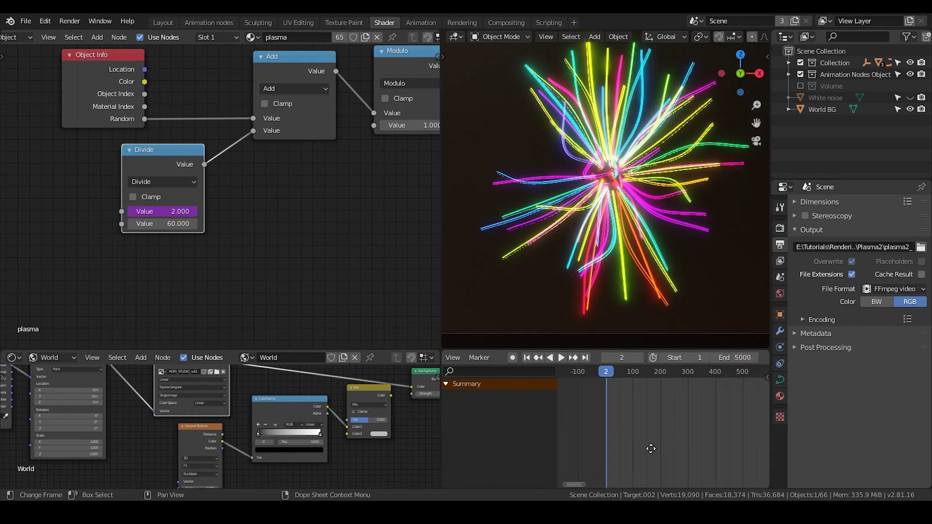
scroll(652, 449, "down", 2)
Step: Preview the shifting strand colours at frames 1690 and 3112, viewing the whole node tree
left_click(728, 372)
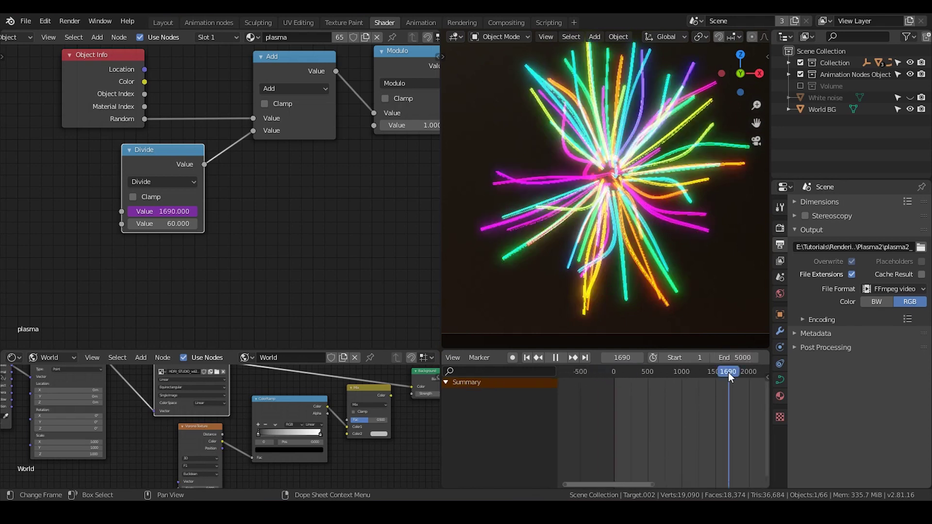
key("space")
key("space")
scroll(651, 421, "down", 3)
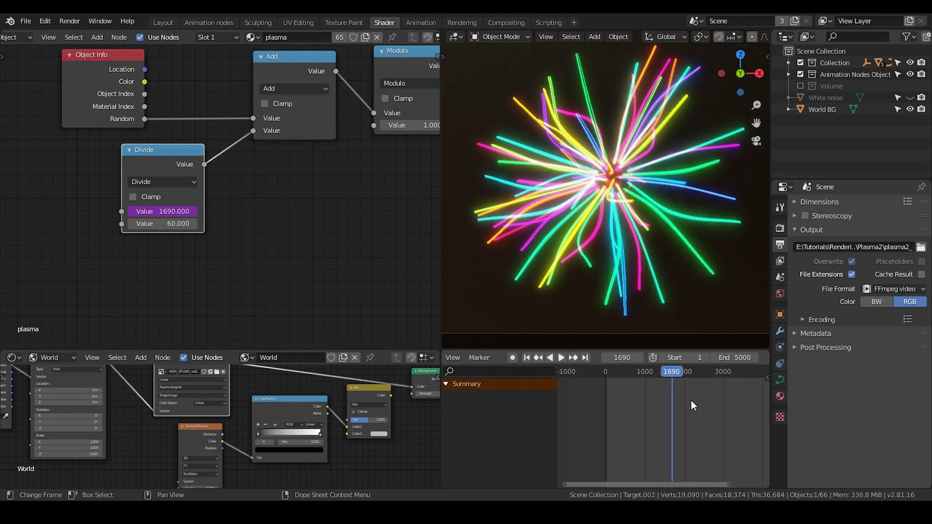
left_click(727, 372)
scroll(686, 443, "down", 1)
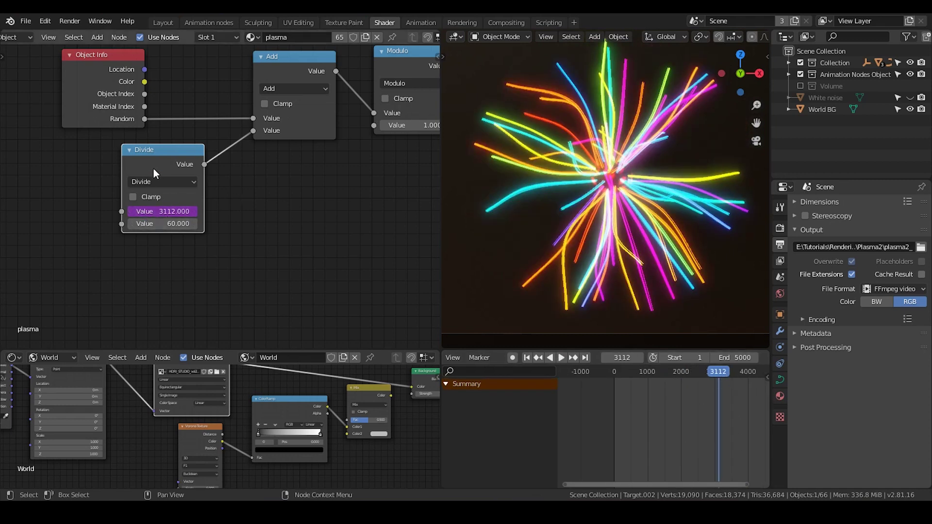
left_click_drag(165, 153, 158, 159)
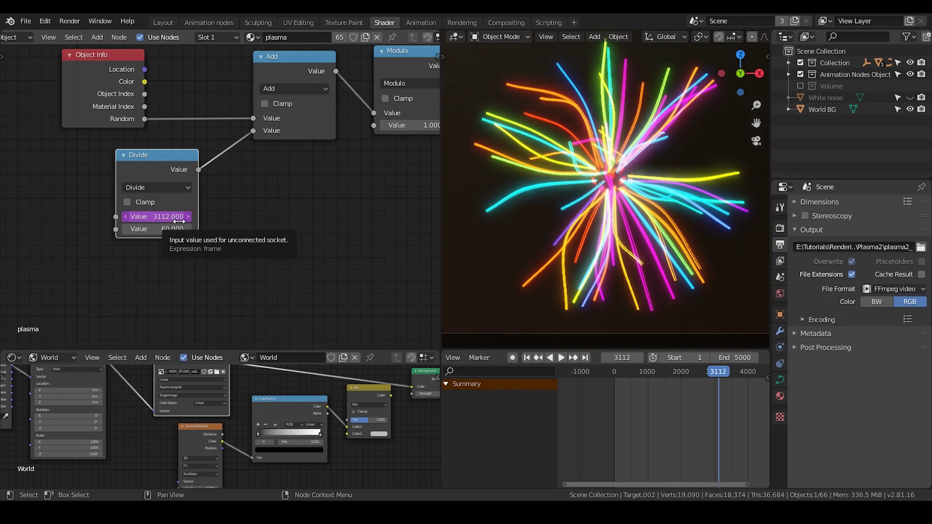
scroll(271, 216, "down", 5)
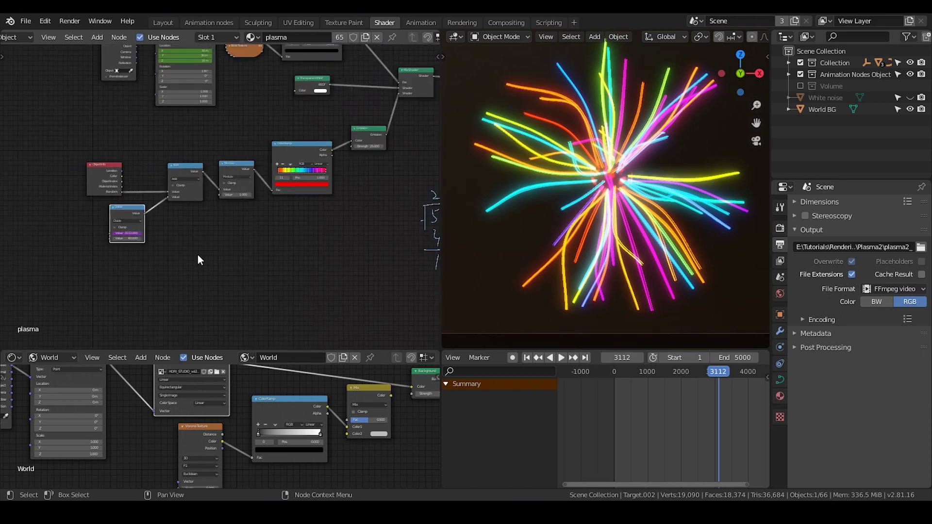
middle_click_drag(198, 260, 141, 309)
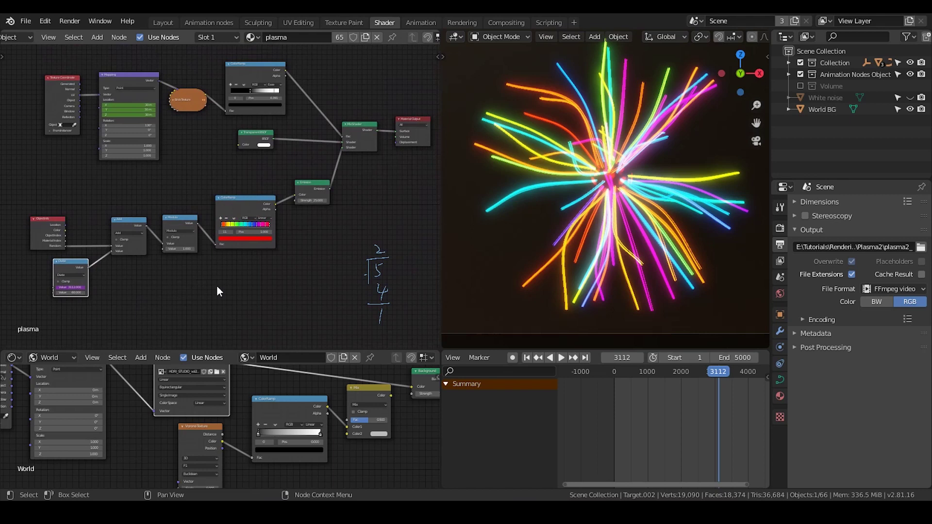